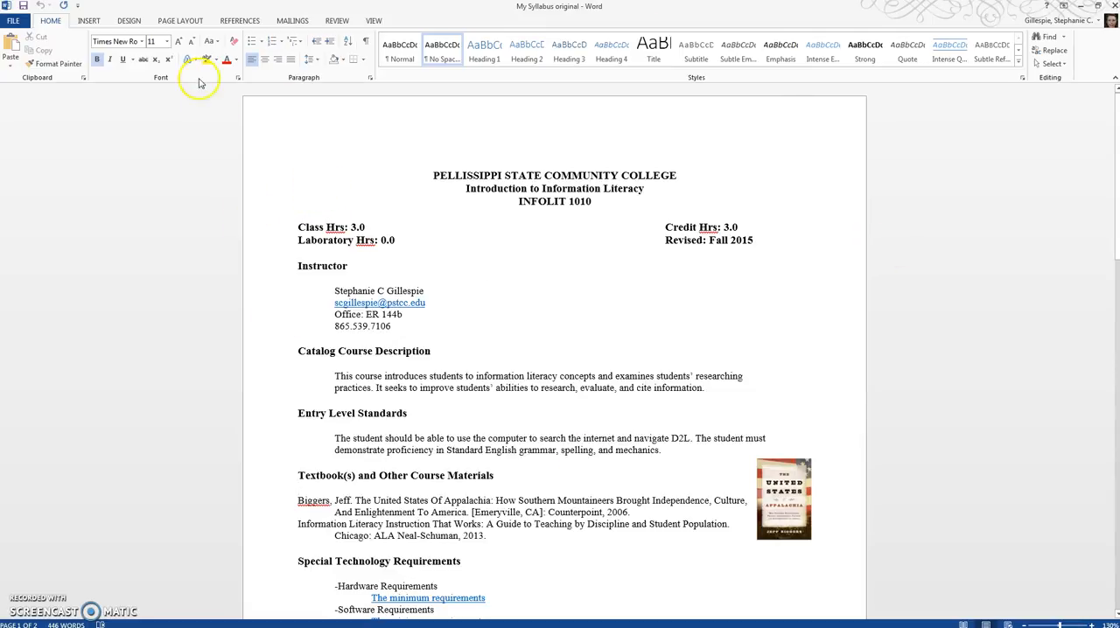
- Show the formatting marks and check the tabs and empty paragraphs around the course title and hours lines
click(367, 43)
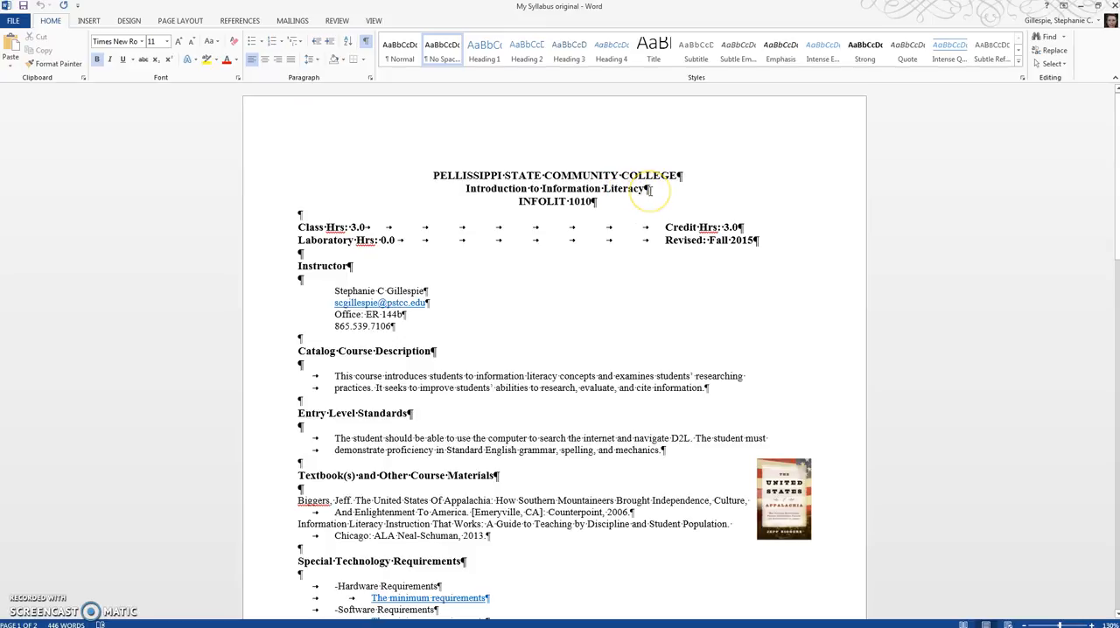
drag(417, 225, 658, 225)
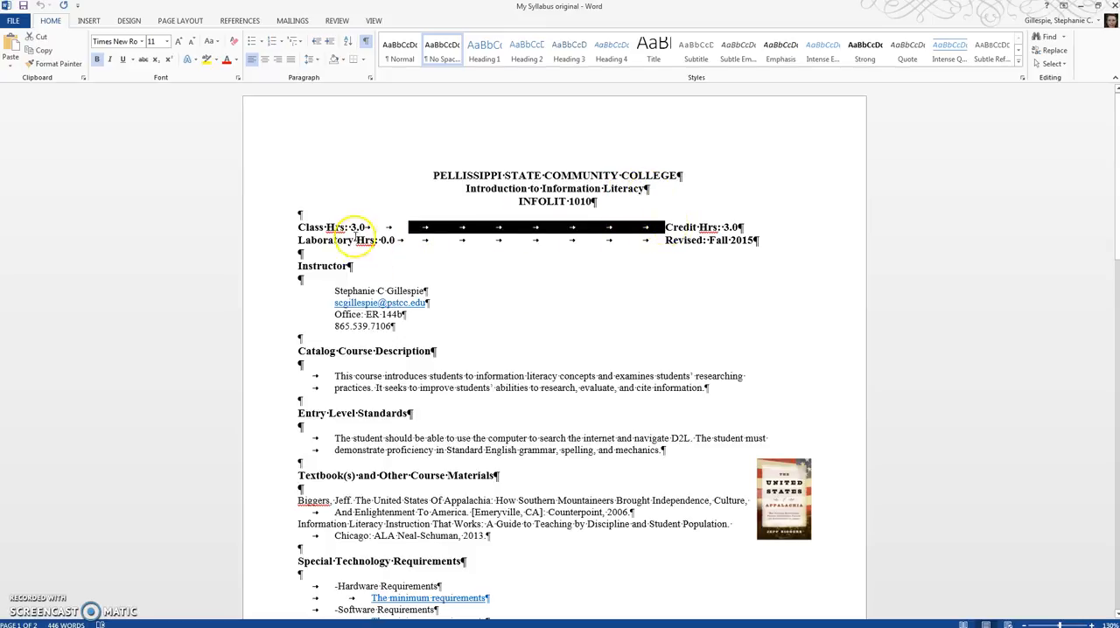
click(408, 225)
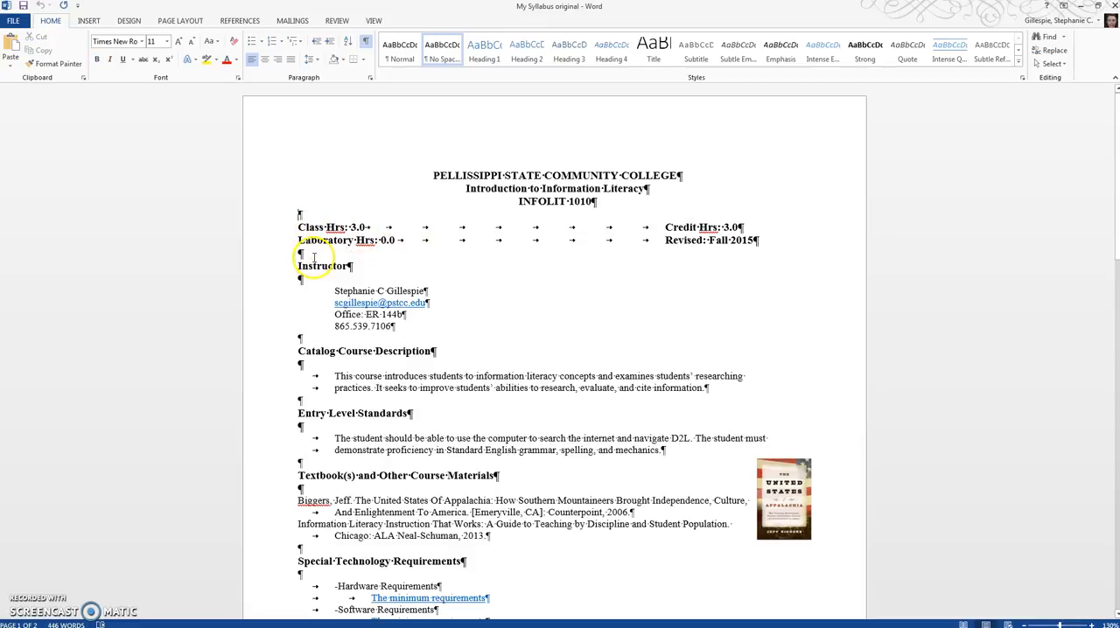
click(601, 202)
click(593, 202)
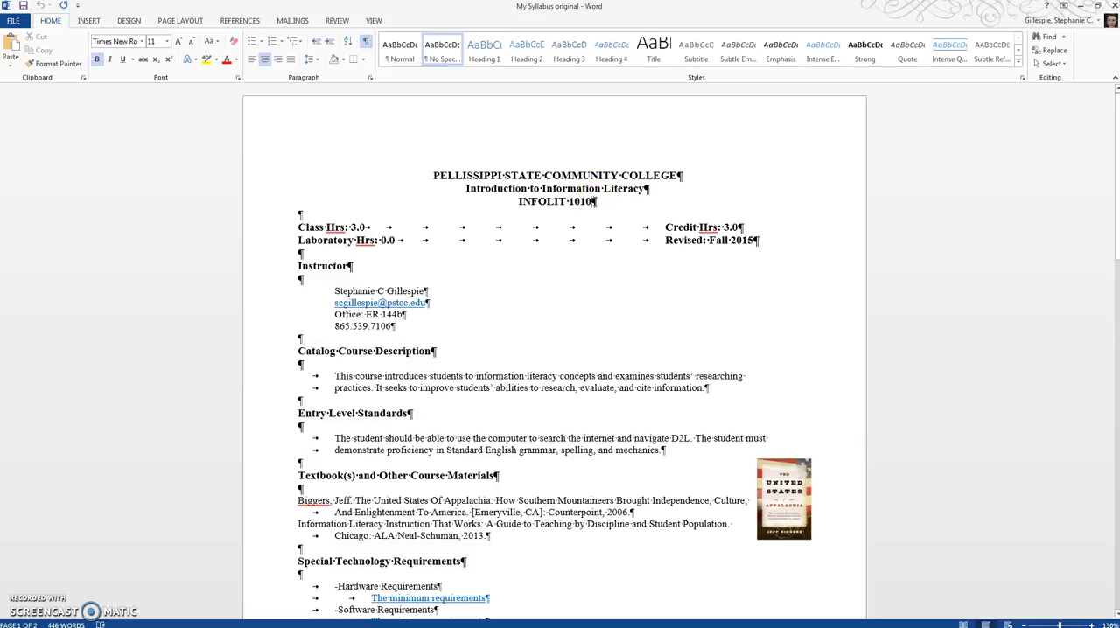
click(308, 215)
click(301, 252)
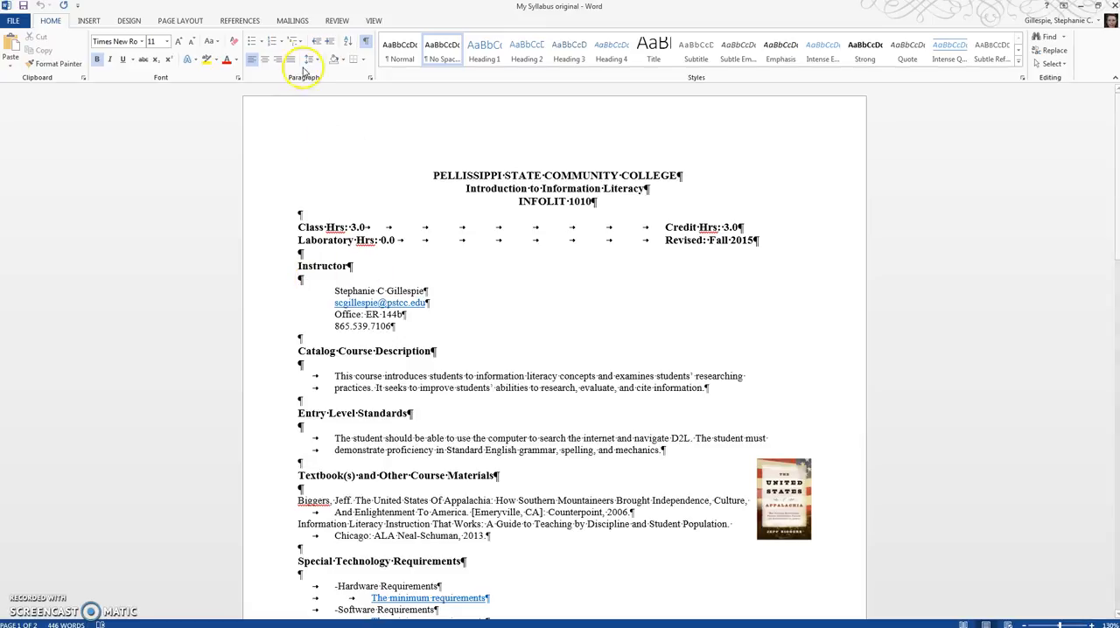
- Display the ruler and the Navigation Pane
click(374, 22)
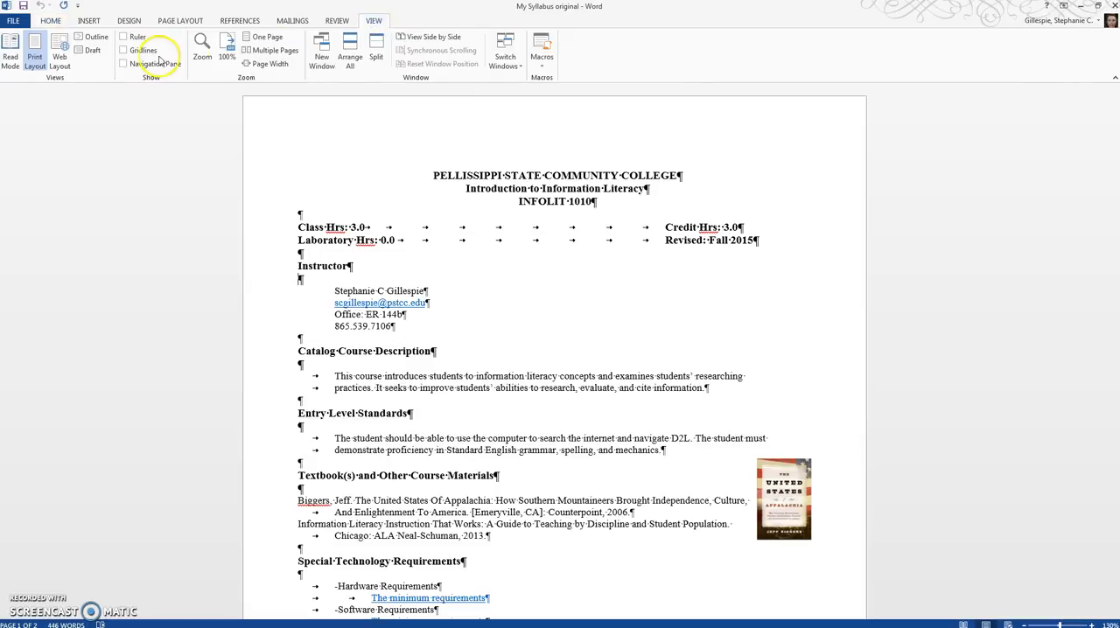
click(138, 36)
click(145, 67)
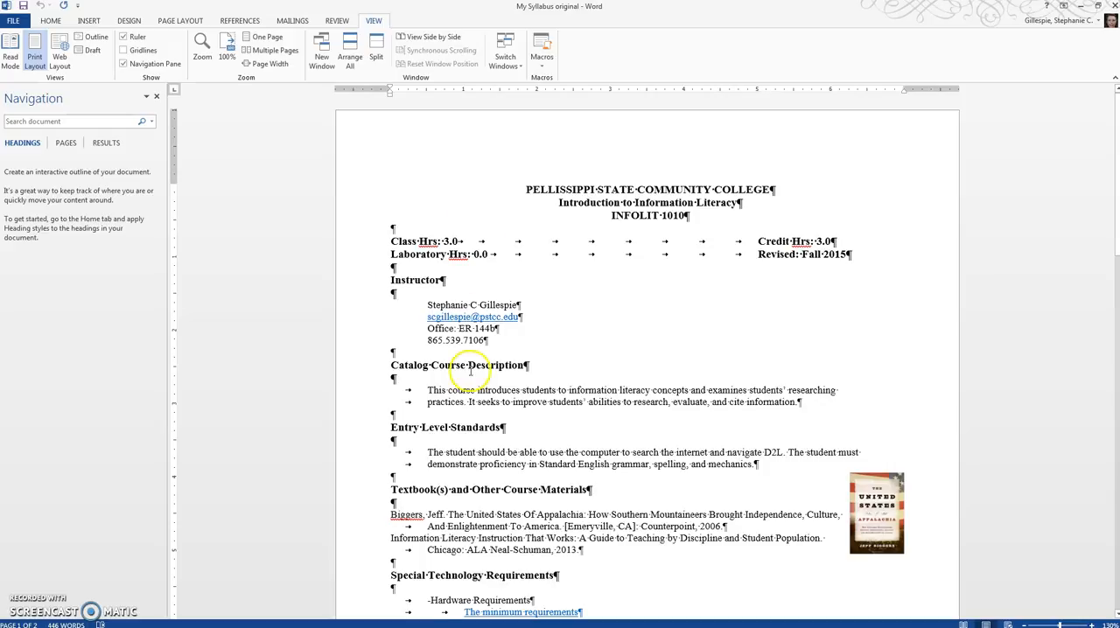
- Examine the section headings, including Special Technology Requirements, and the Learning Activities table across both pages against the heading outline
scroll(455, 368, down, 3)
drag(390, 435, 556, 436)
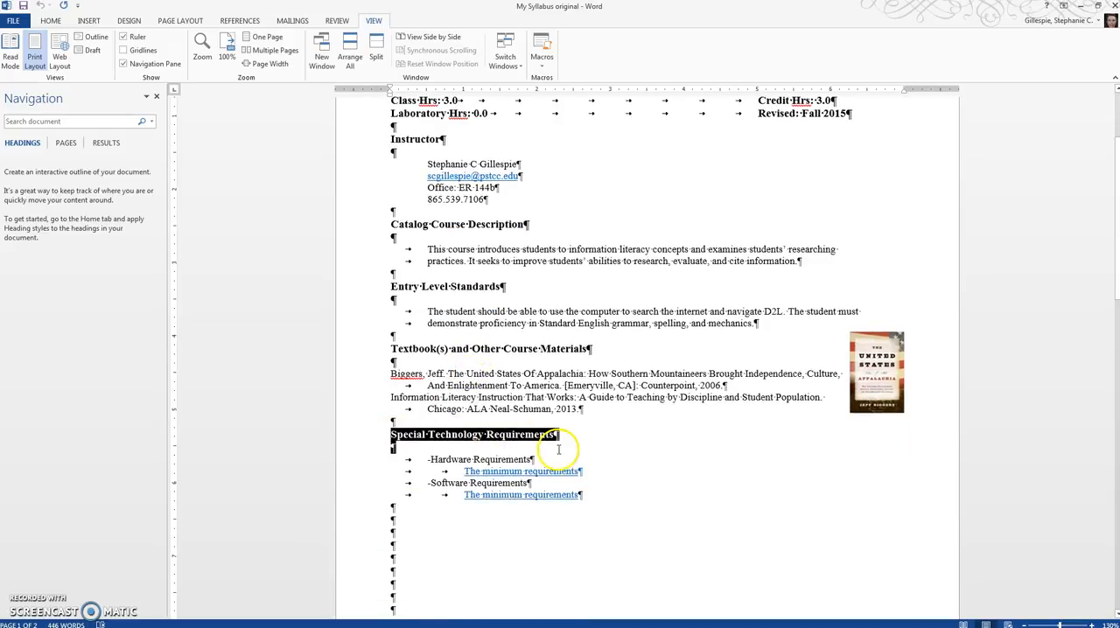
click(459, 436)
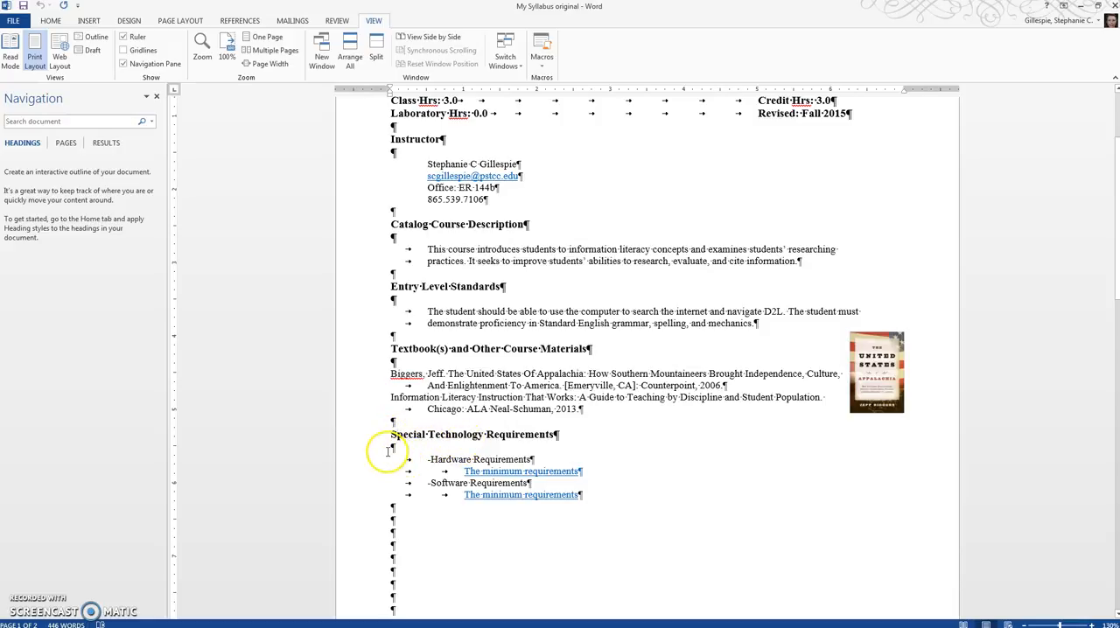
scroll(484, 429, down, 3)
scroll(484, 430, down, 10)
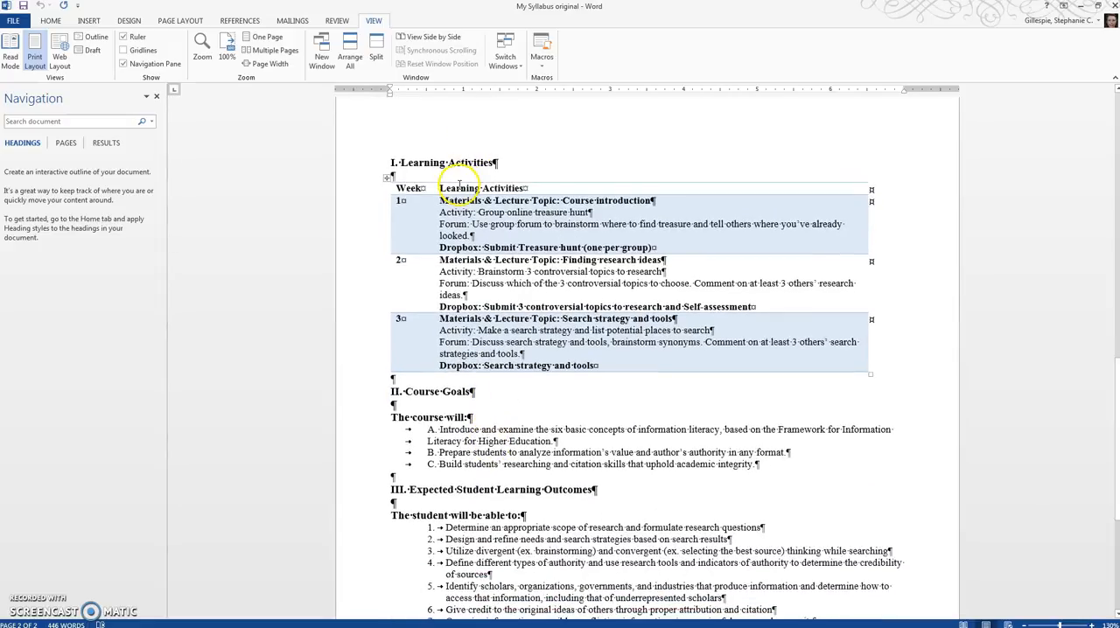
click(464, 320)
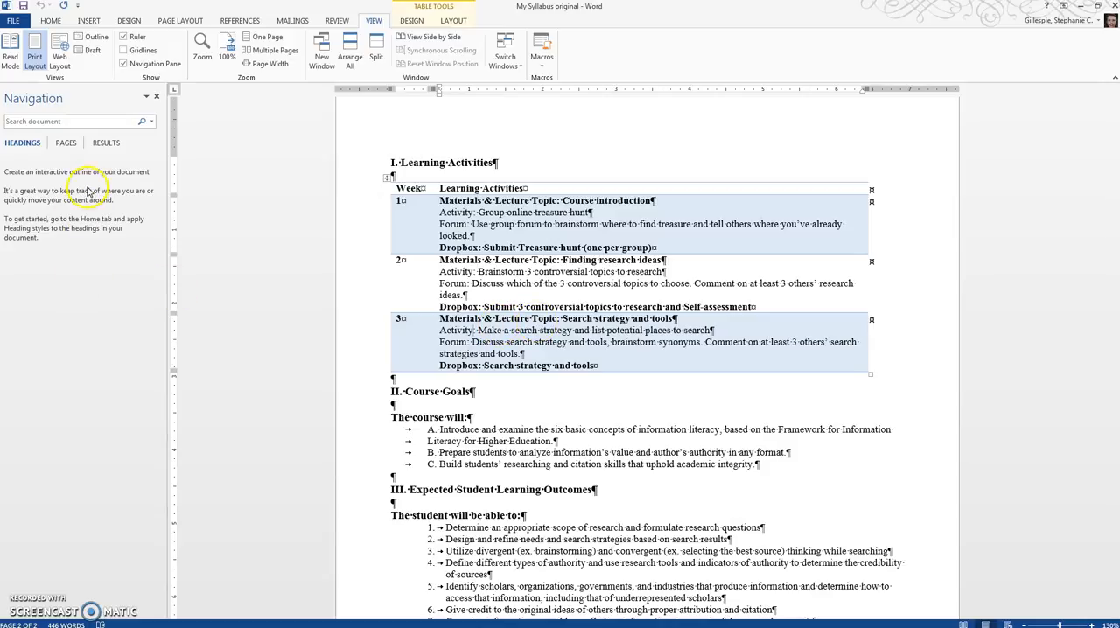
scroll(425, 386, up, 15)
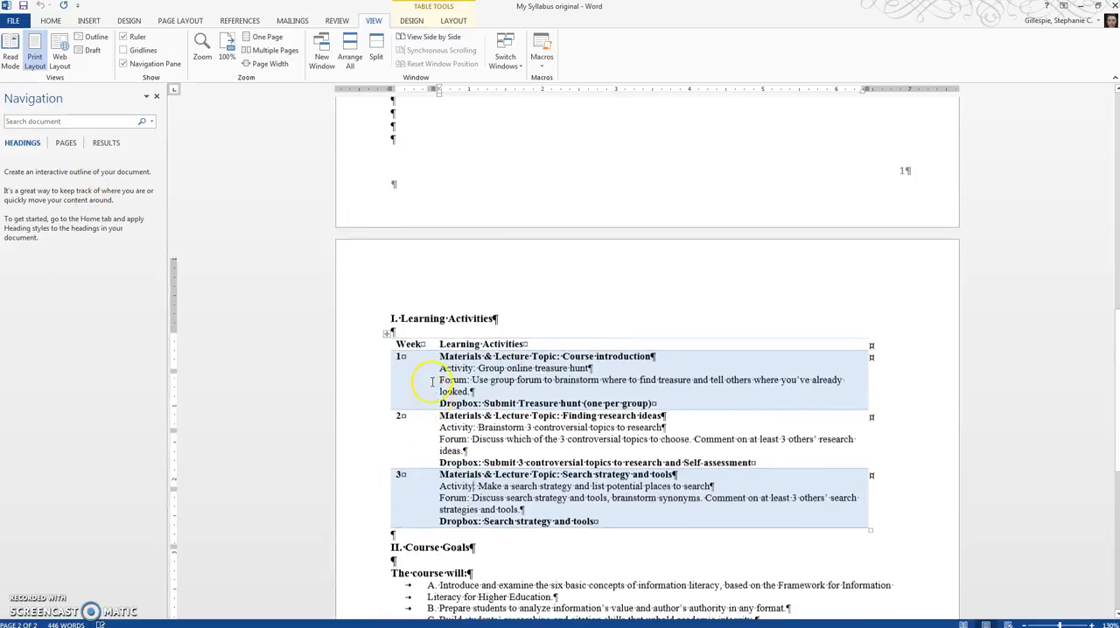
scroll(428, 381, up, 2)
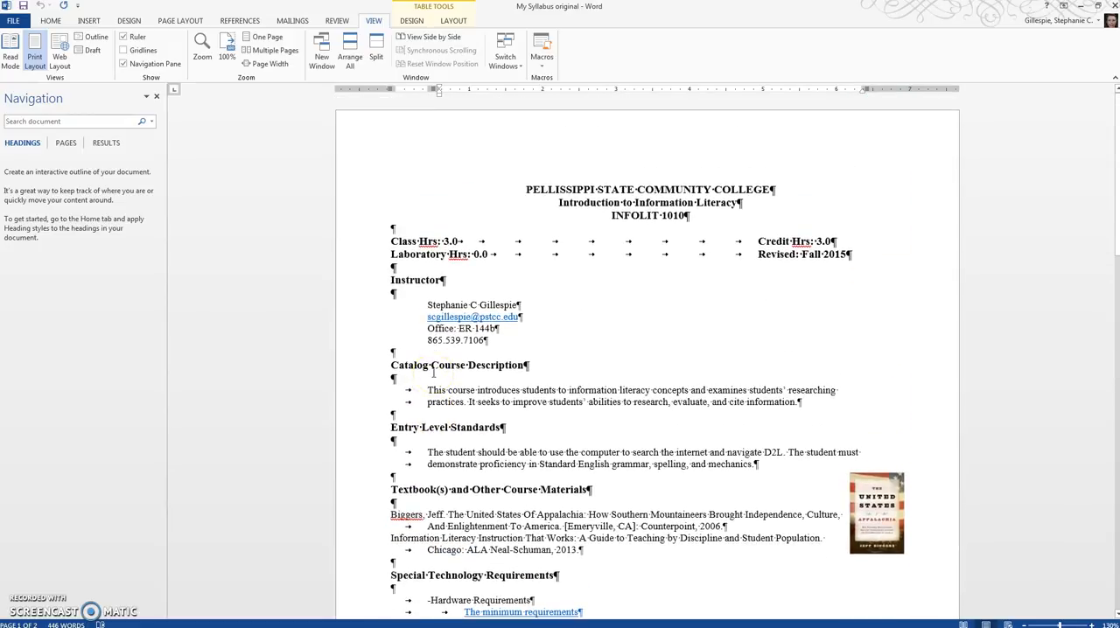
- Examine the title block, the blank paragraphs and the repeated tabs in the Class Hrs and Laboratory Hrs lines
click(452, 404)
click(395, 382)
click(514, 190)
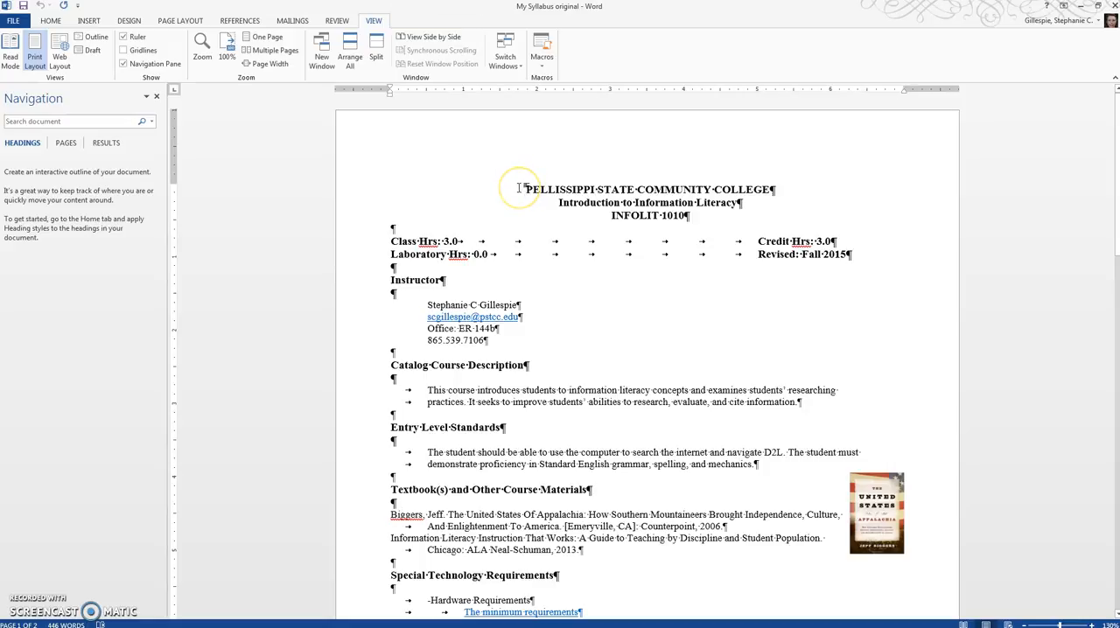
click(511, 189)
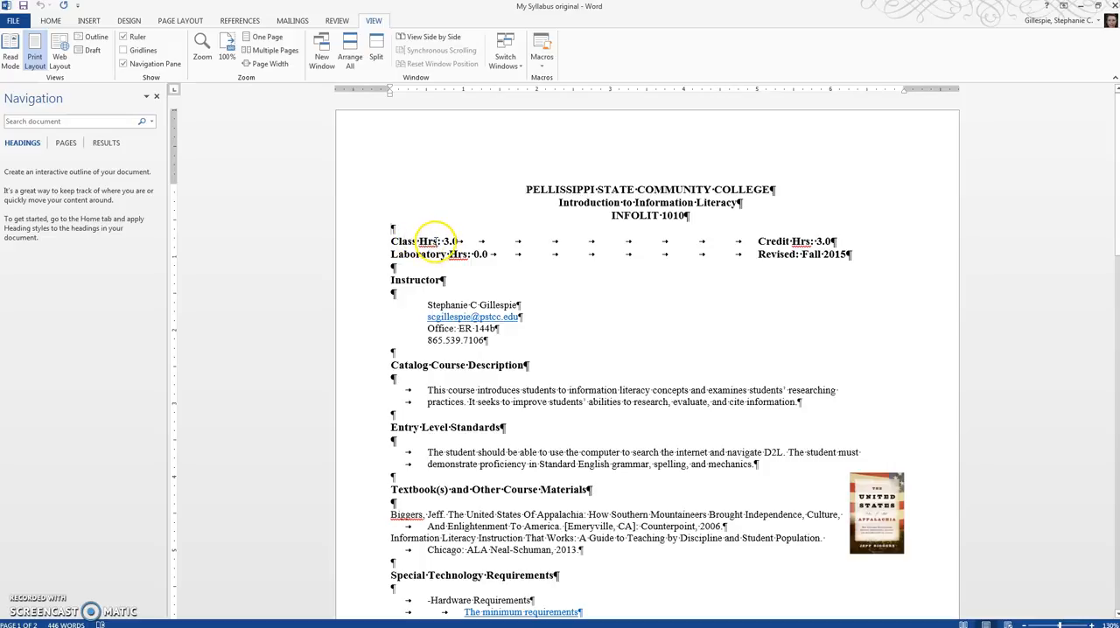
drag(456, 241, 504, 240)
drag(565, 241, 754, 241)
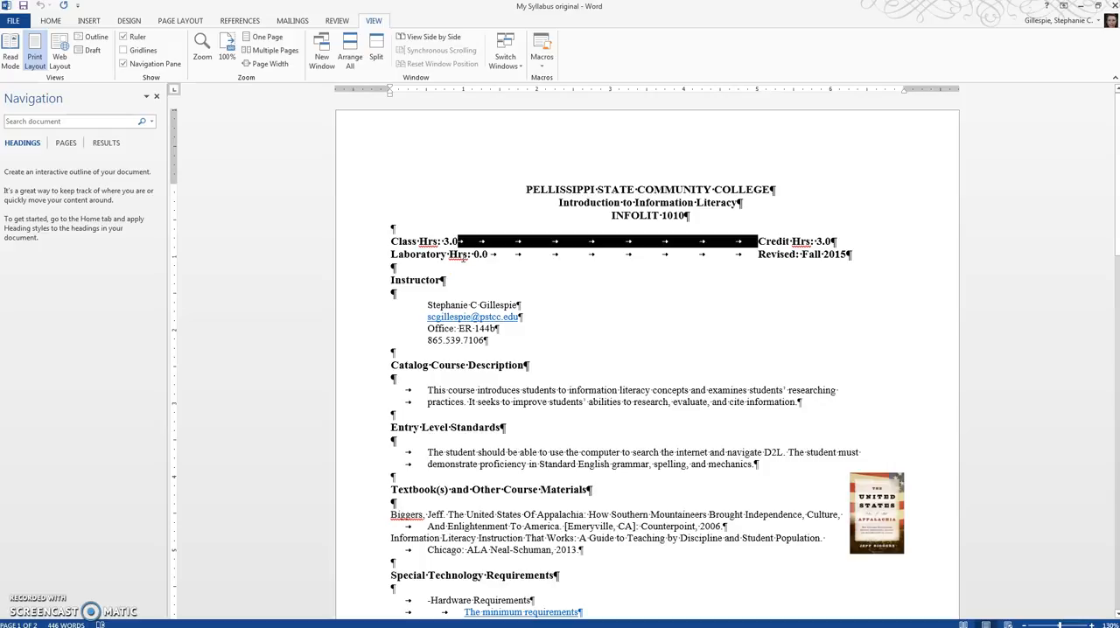
drag(488, 254, 755, 254)
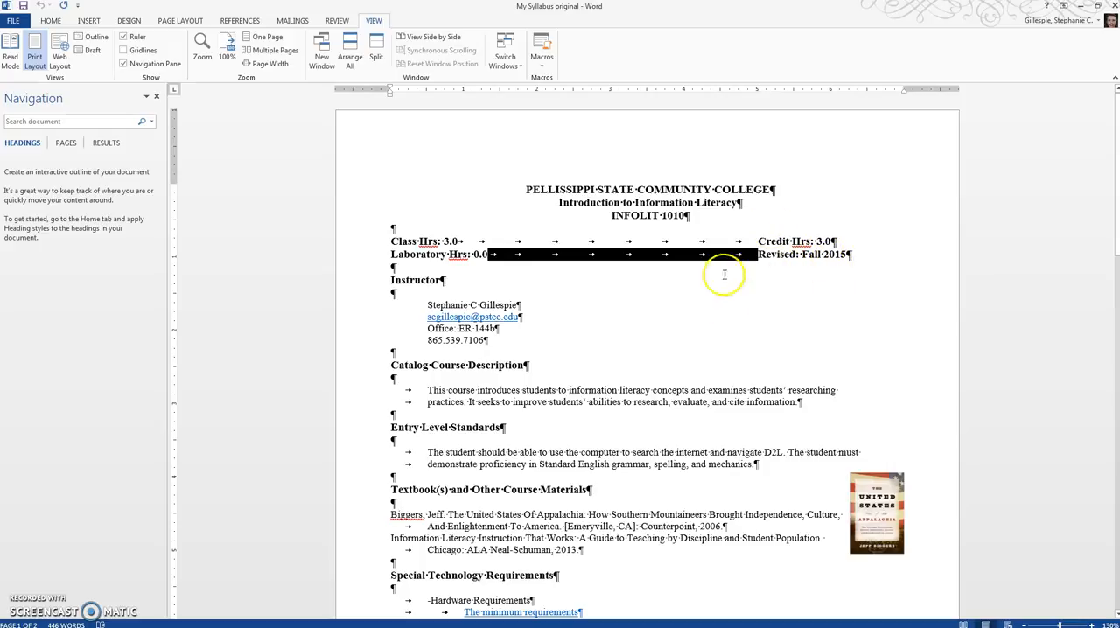
click(398, 304)
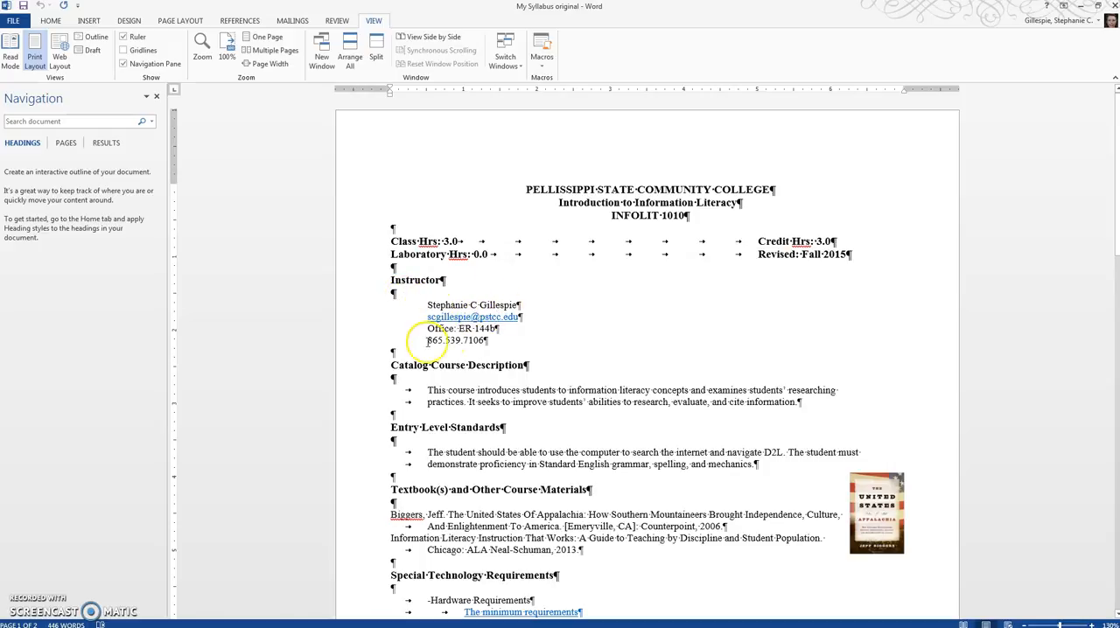
- Examine the tabs that indent both lines of the Catalog Course Description text
scroll(420, 350, down, 3)
scroll(388, 262, down, 1)
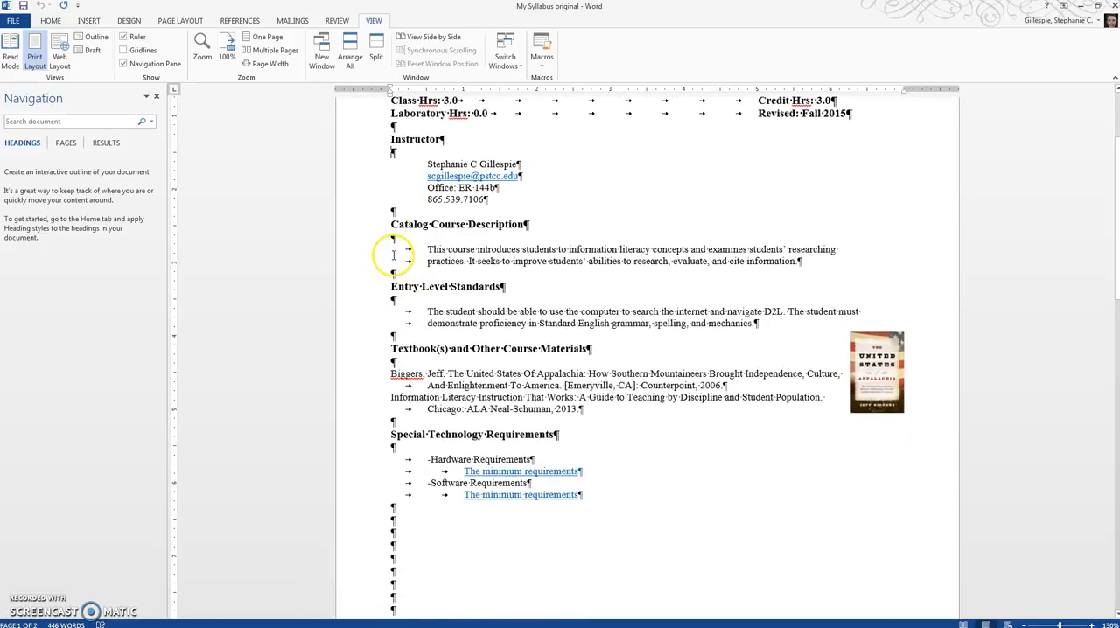
drag(400, 250, 425, 248)
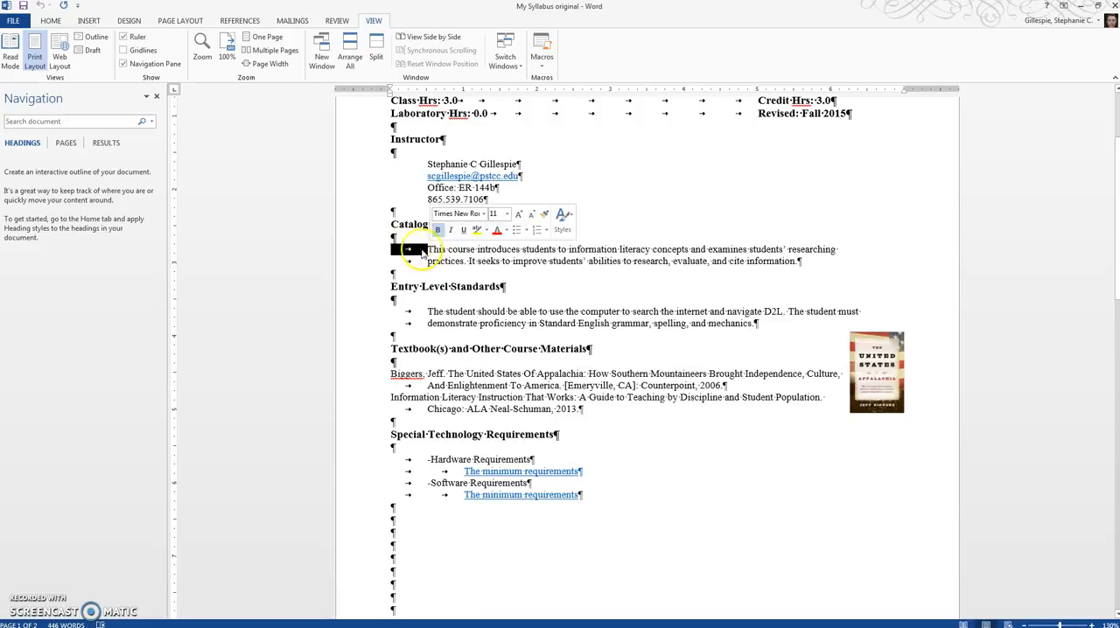
drag(400, 237, 446, 254)
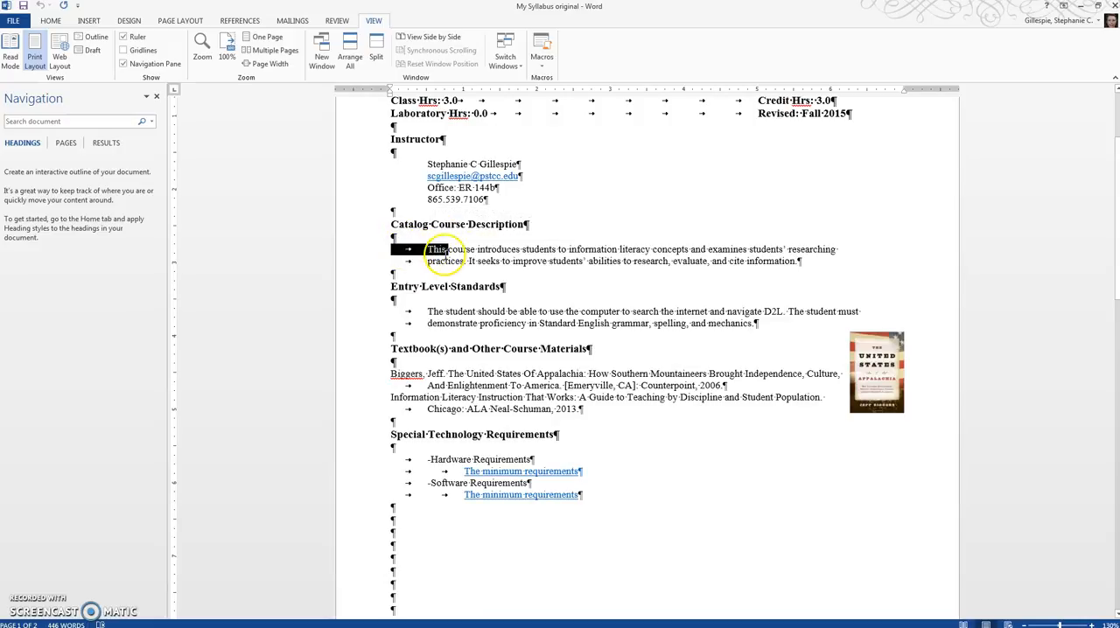
click(479, 261)
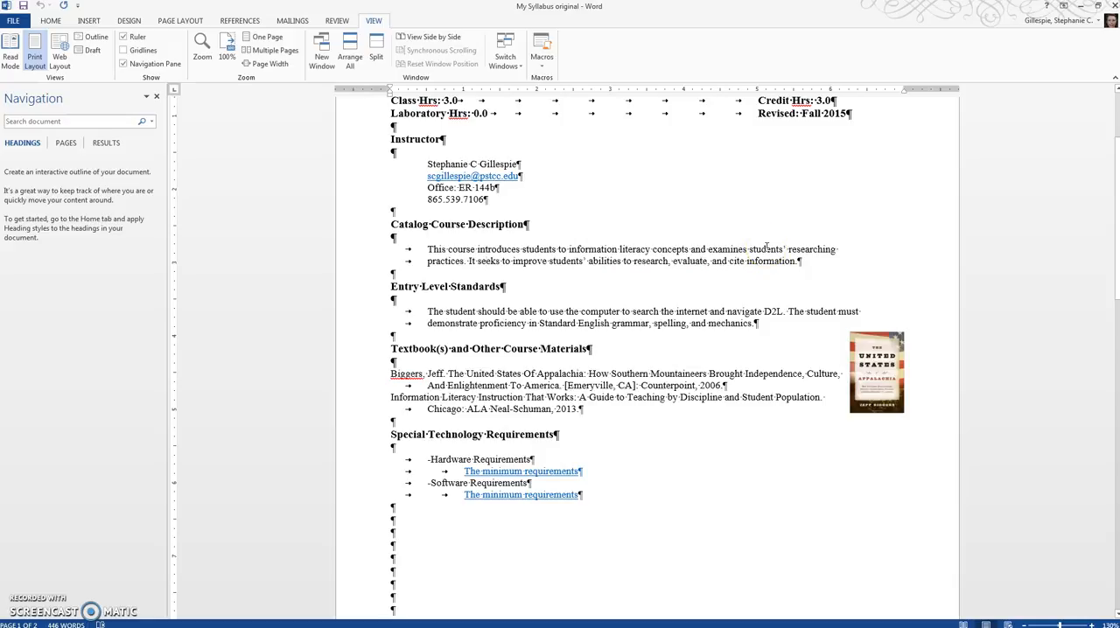
double_click(408, 261)
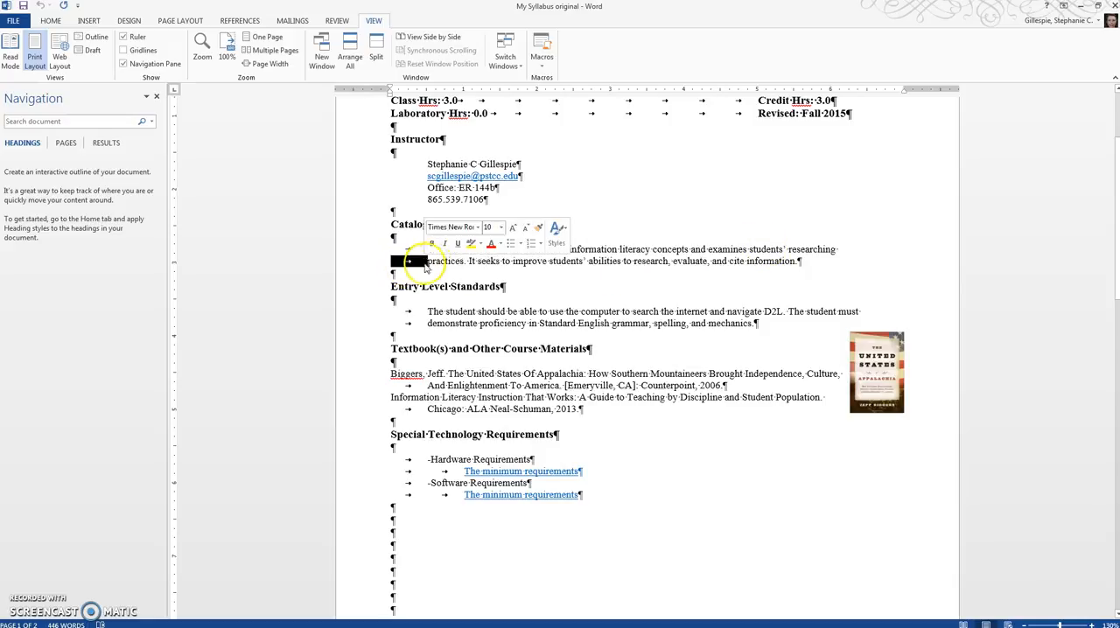
click(481, 269)
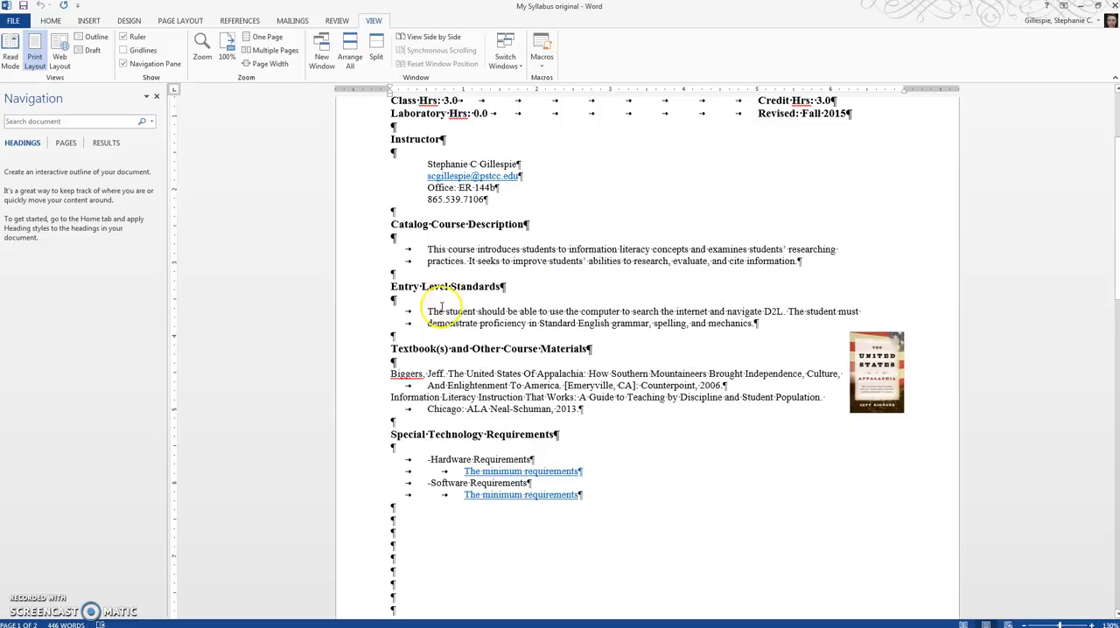
- Open the picture formatting settings for the textbook cover image and inspect its alt text description
scroll(608, 371, down, 2)
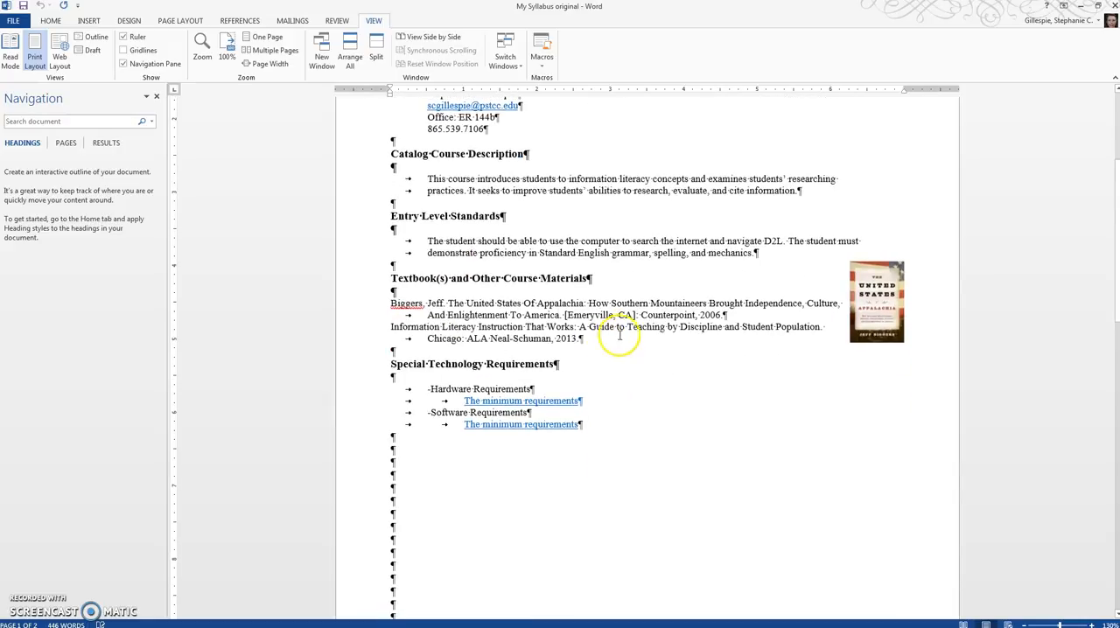
click(878, 306)
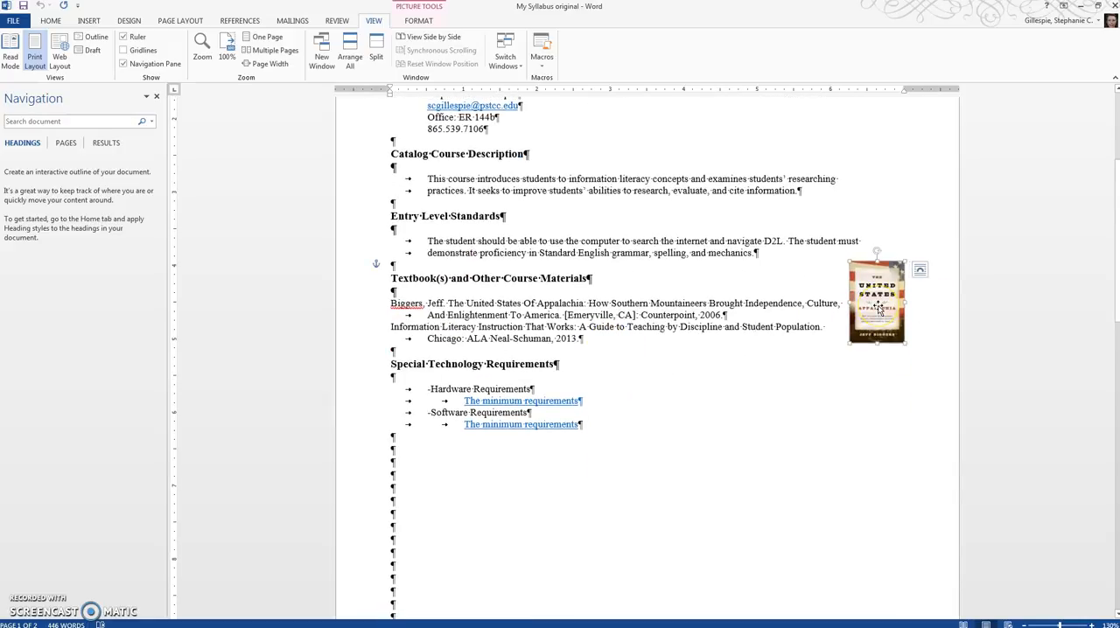
right_click(878, 306)
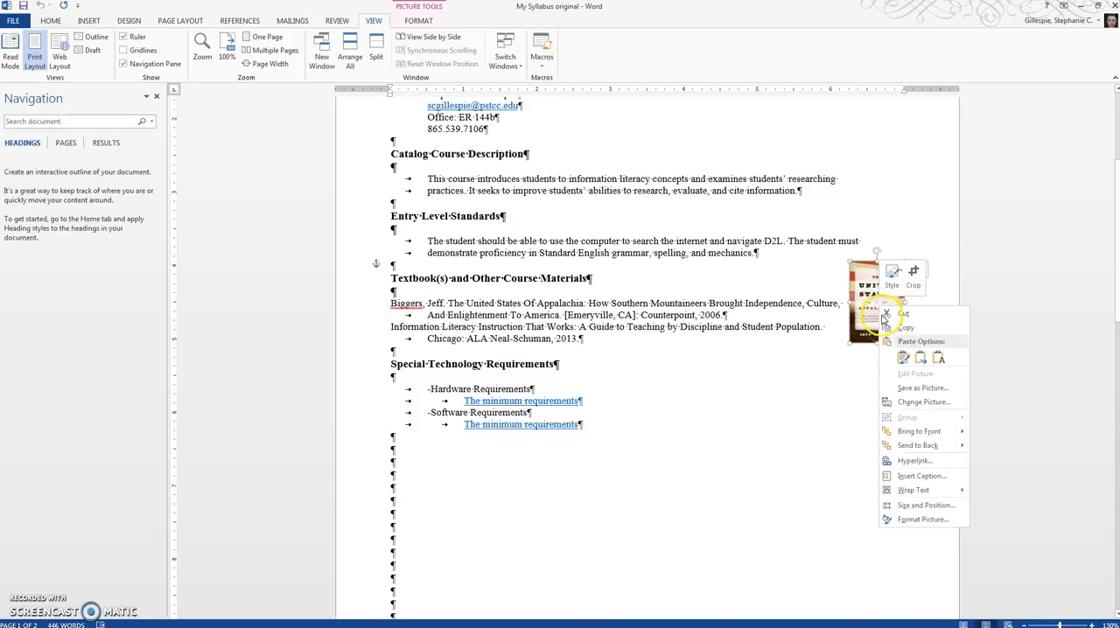
click(926, 520)
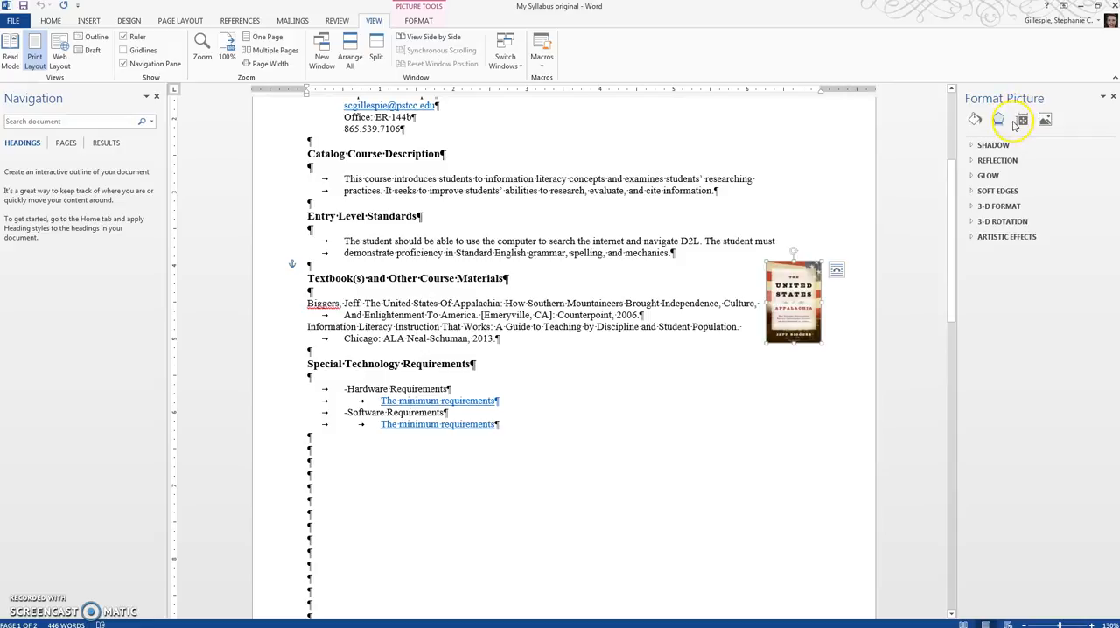
click(1022, 120)
click(992, 160)
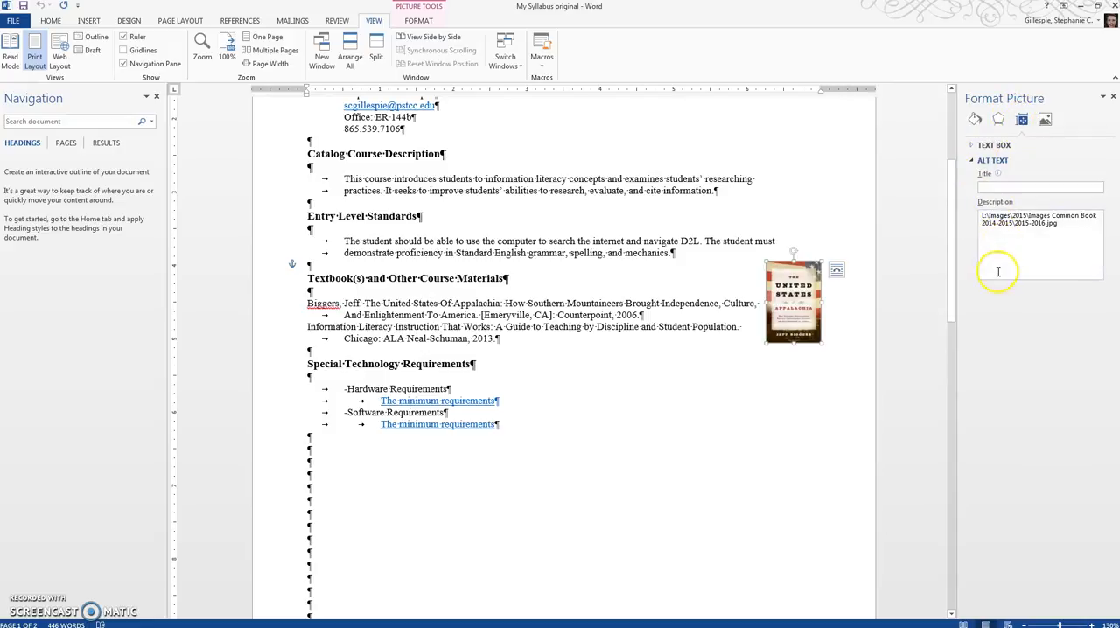
drag(1062, 224, 984, 217)
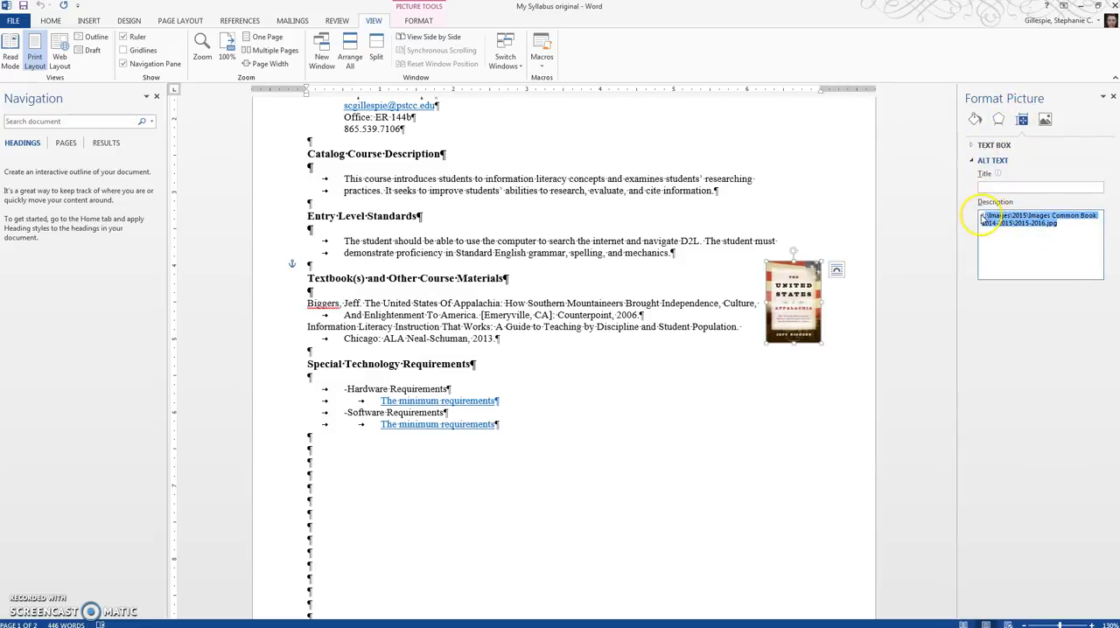
click(983, 227)
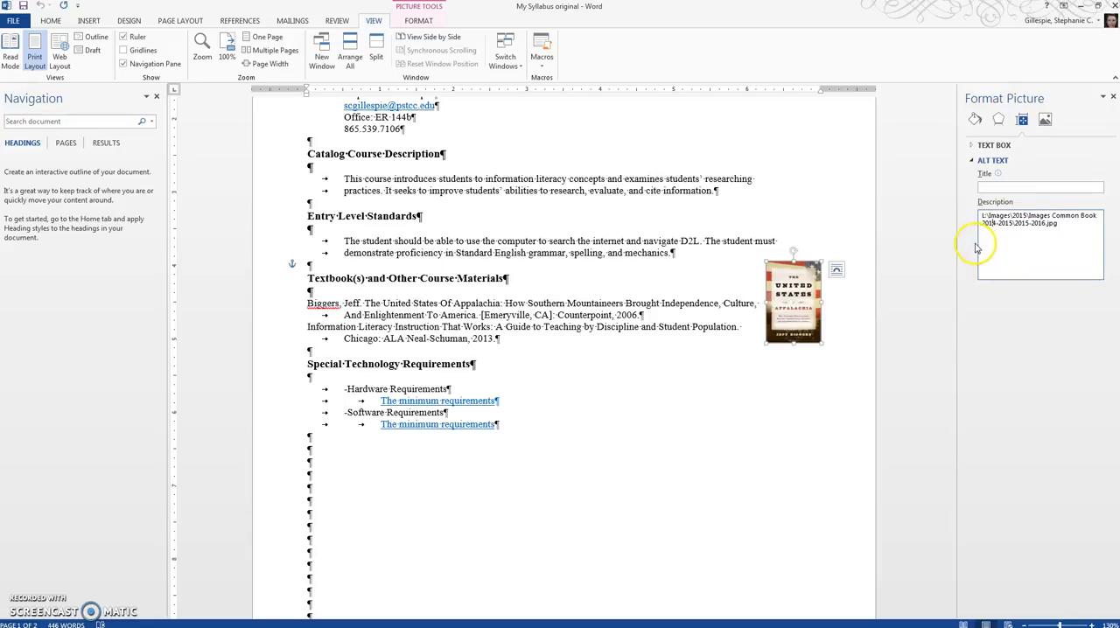
- Examine the tabs and typed hyphens in front of the Hardware Requirements and Software Requirements items
click(517, 374)
scroll(325, 367, down, 2)
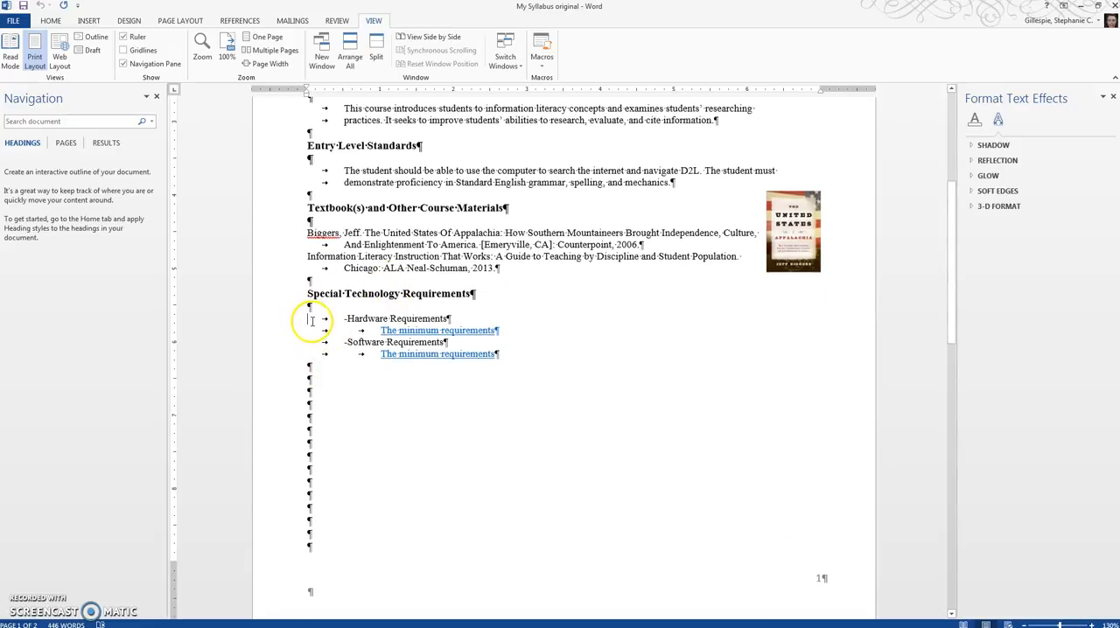
drag(312, 323, 349, 320)
click(343, 325)
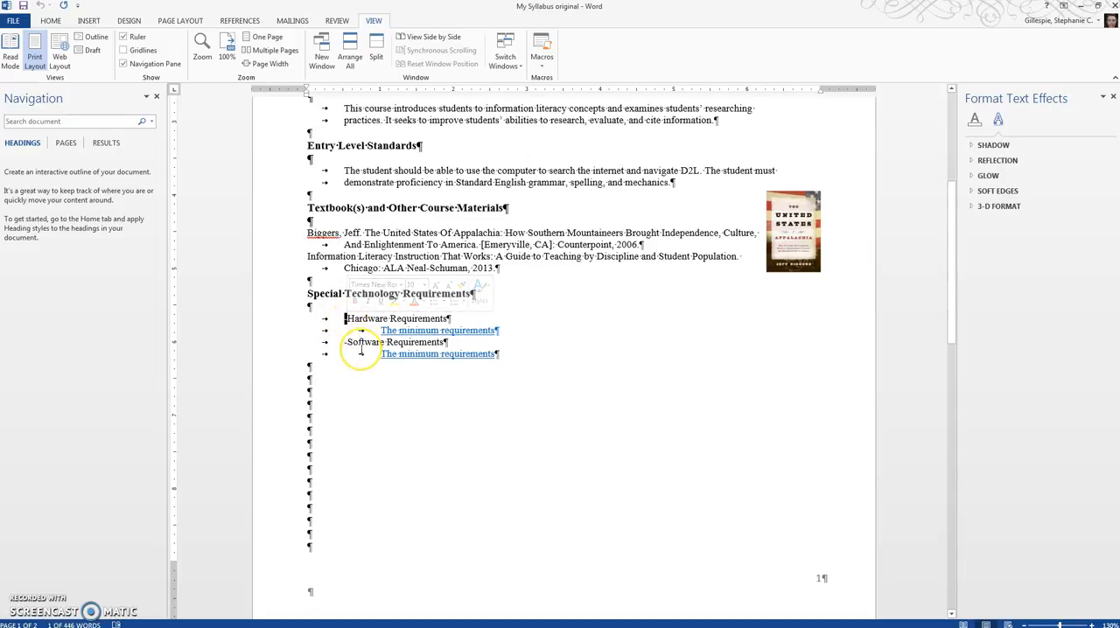
click(351, 342)
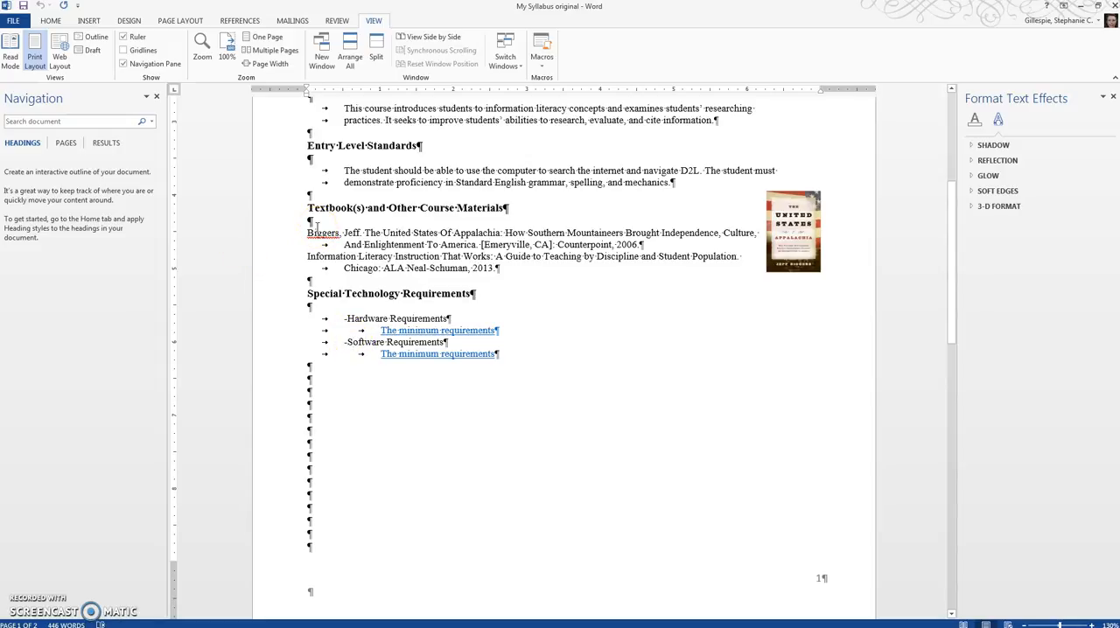
click(348, 322)
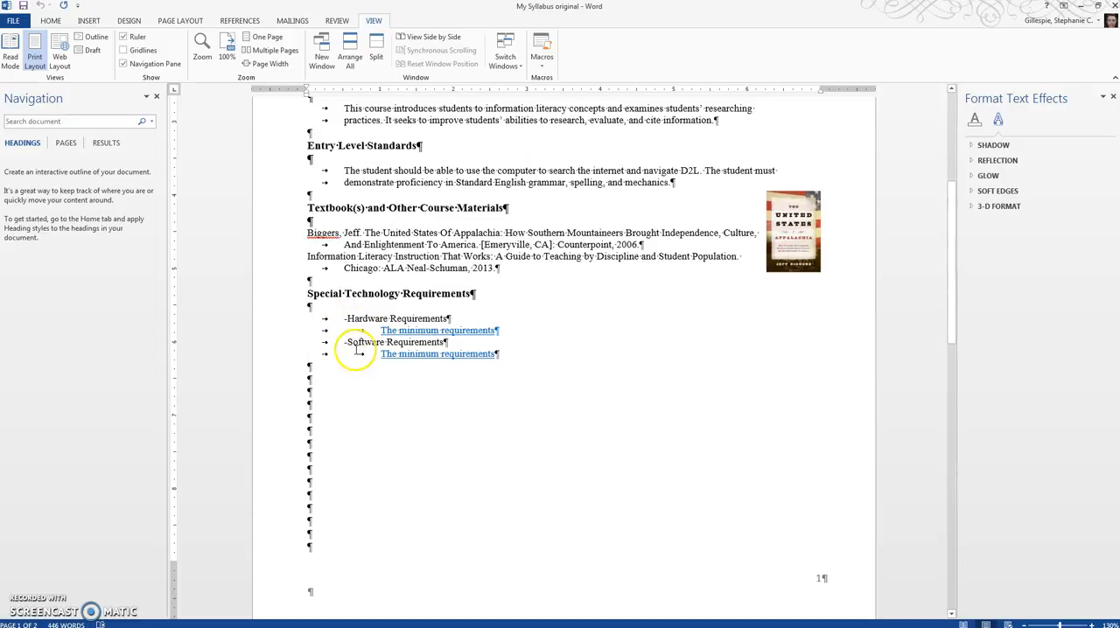
- Examine the run of blank paragraphs after the Software Requirements item that pushes Learning Activities onto the second page
scroll(292, 372, down, 3)
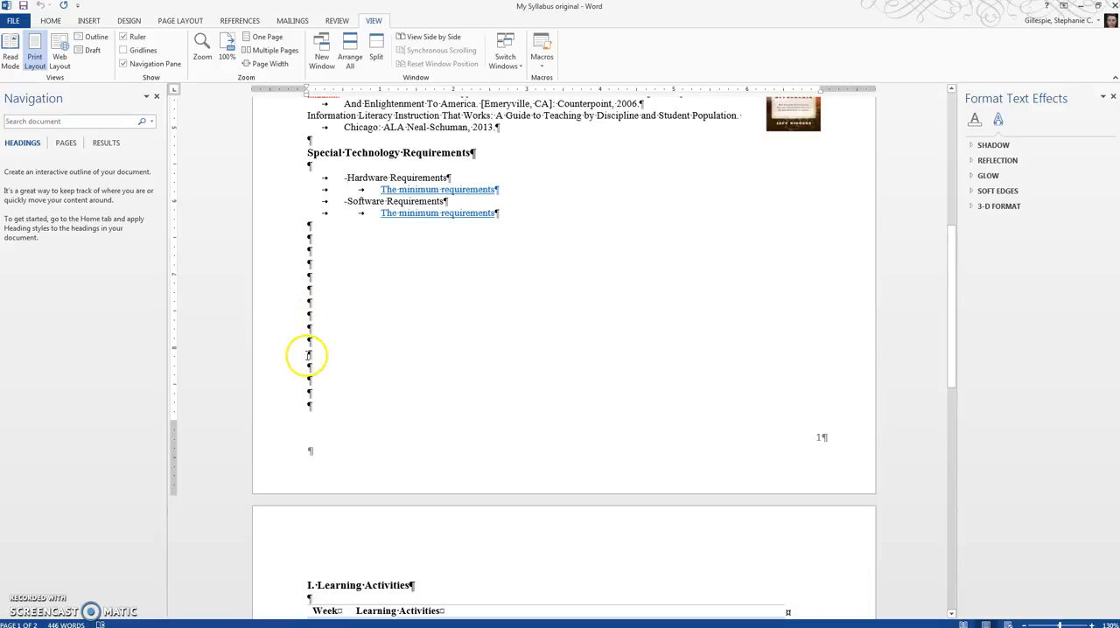
drag(324, 330, 326, 363)
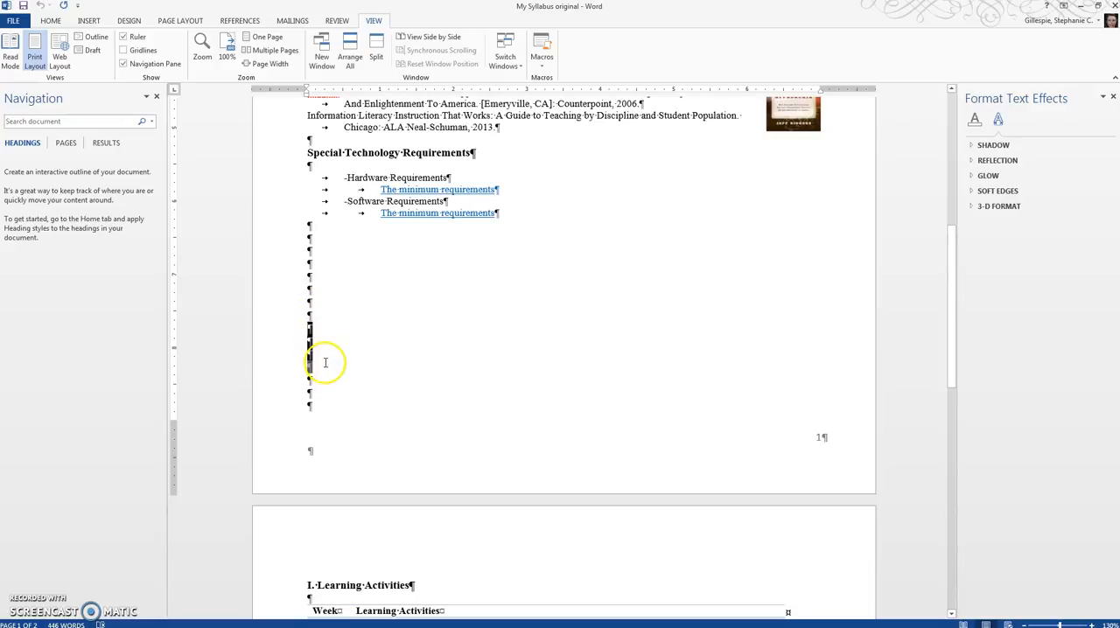
click(326, 365)
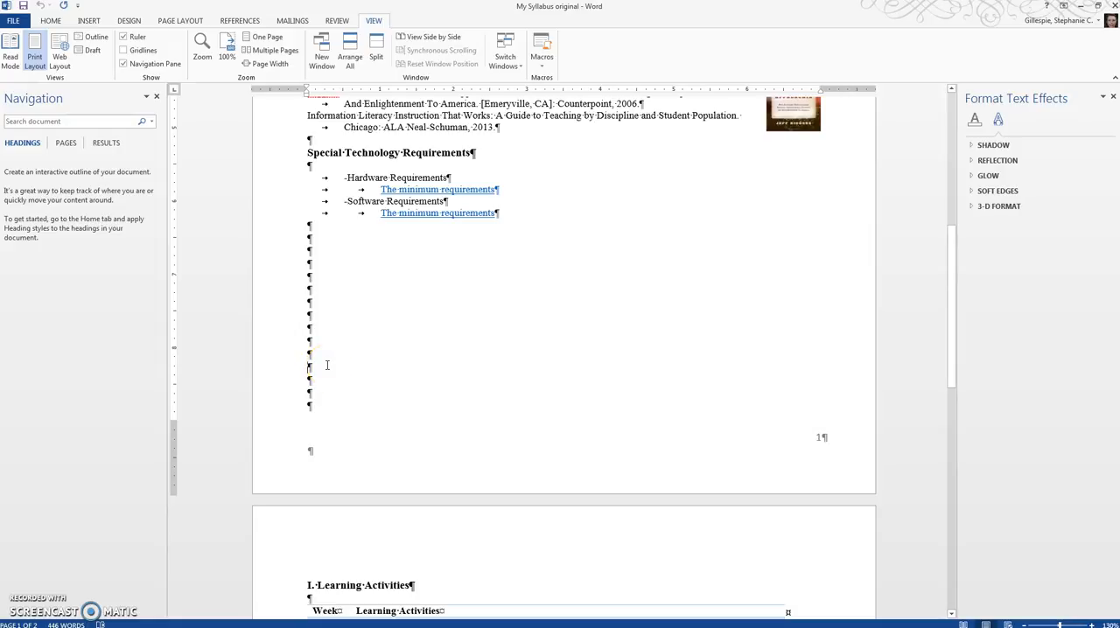
scroll(325, 366, down, 2)
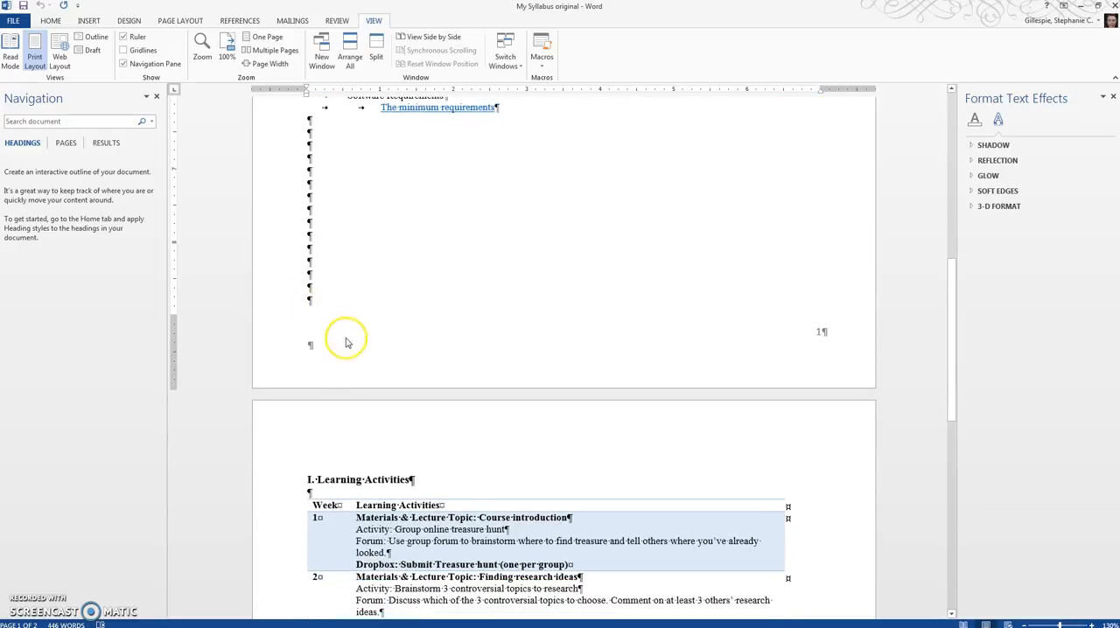
- Inspect the alt text title and description in the Learning Activities table's properties, leaving them without changes
scroll(354, 346, down, 3)
scroll(358, 355, down, 3)
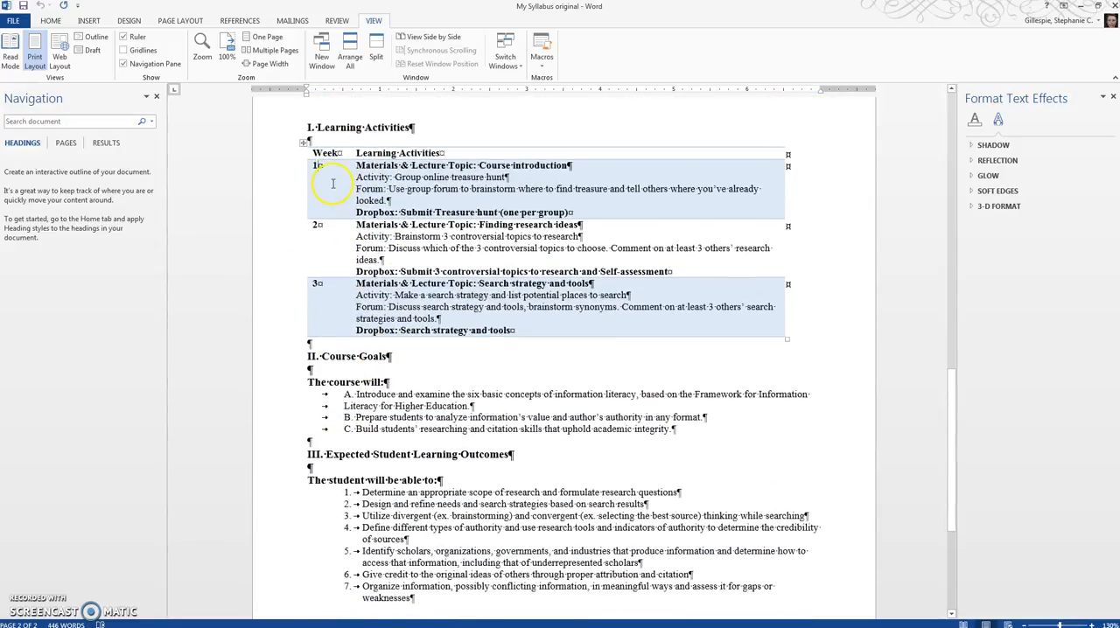
click(305, 143)
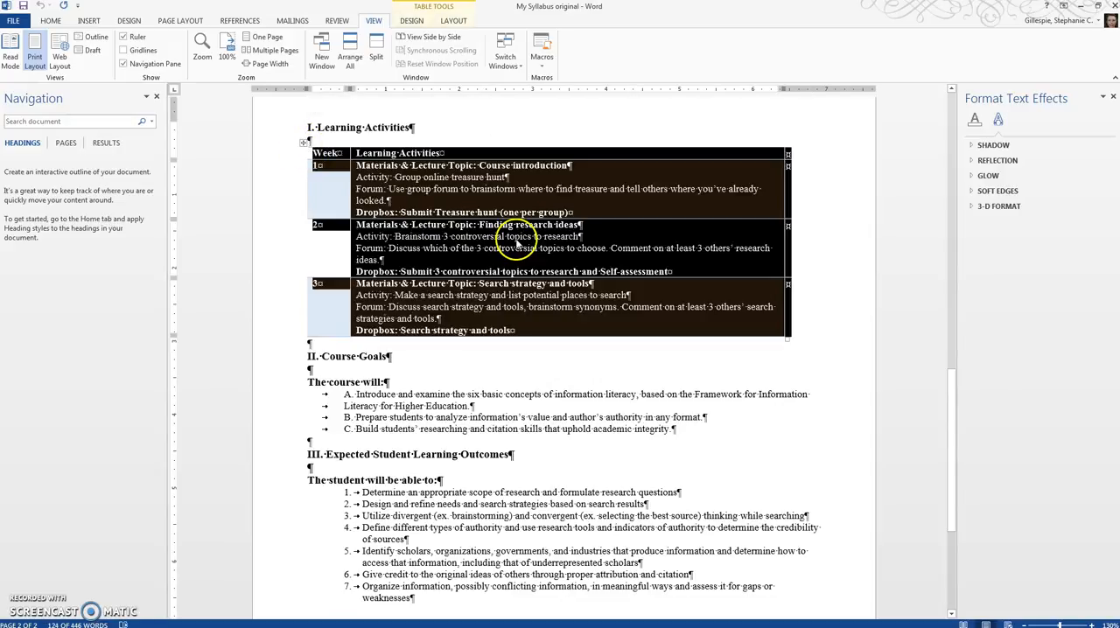
right_click(516, 247)
click(557, 420)
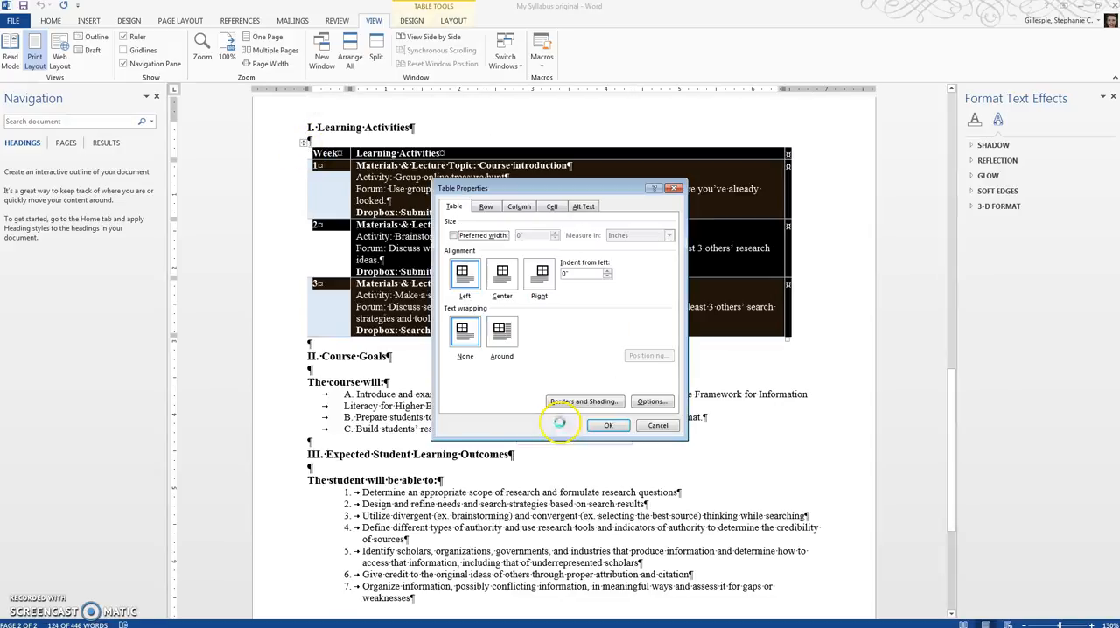
click(584, 206)
click(479, 265)
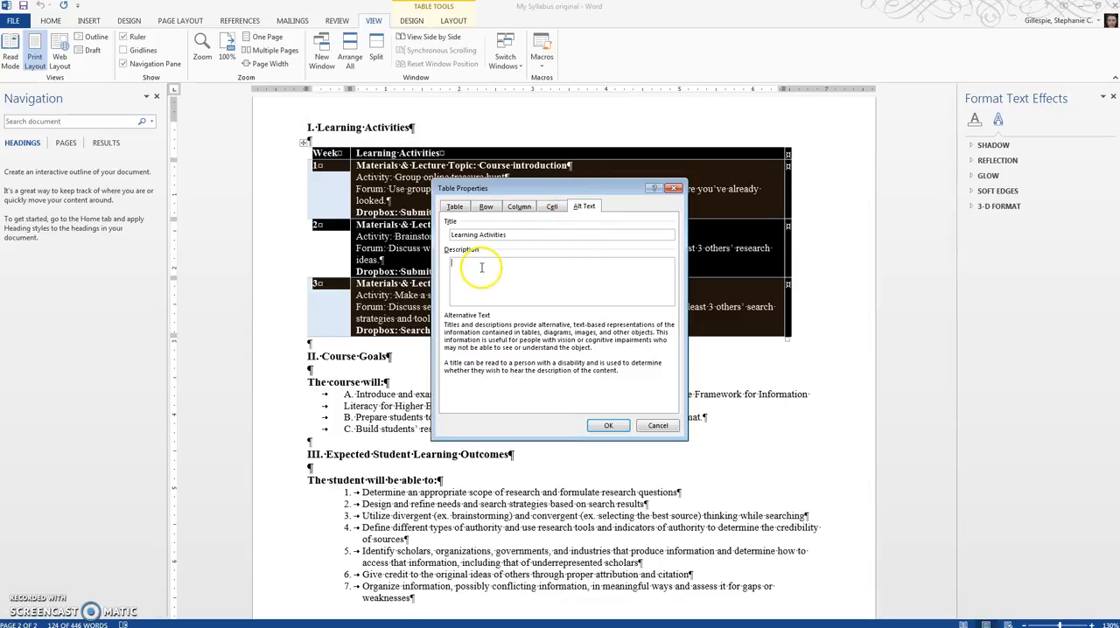
click(657, 429)
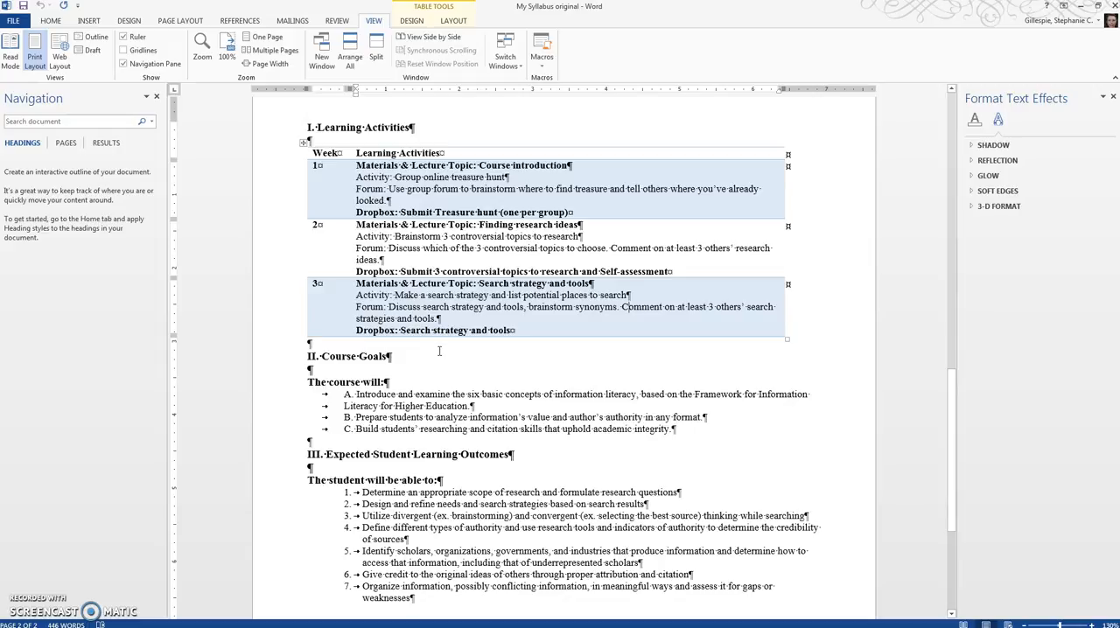
click(426, 349)
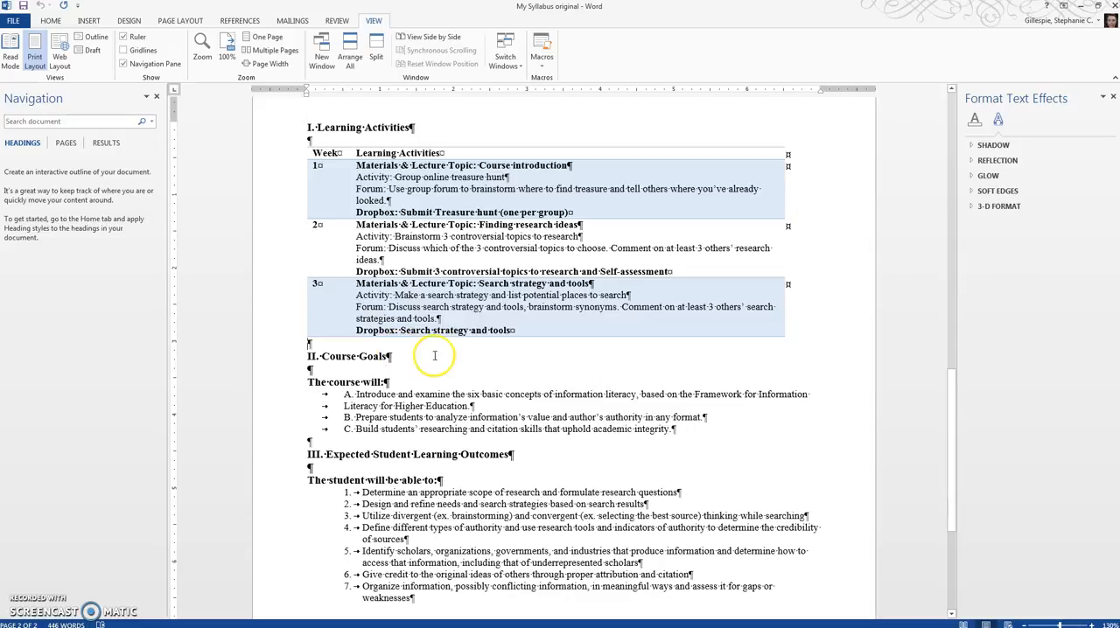
- Examine the tabs and typed letters A, B and C in front of the Course Goals items
scroll(431, 357, down, 3)
click(320, 322)
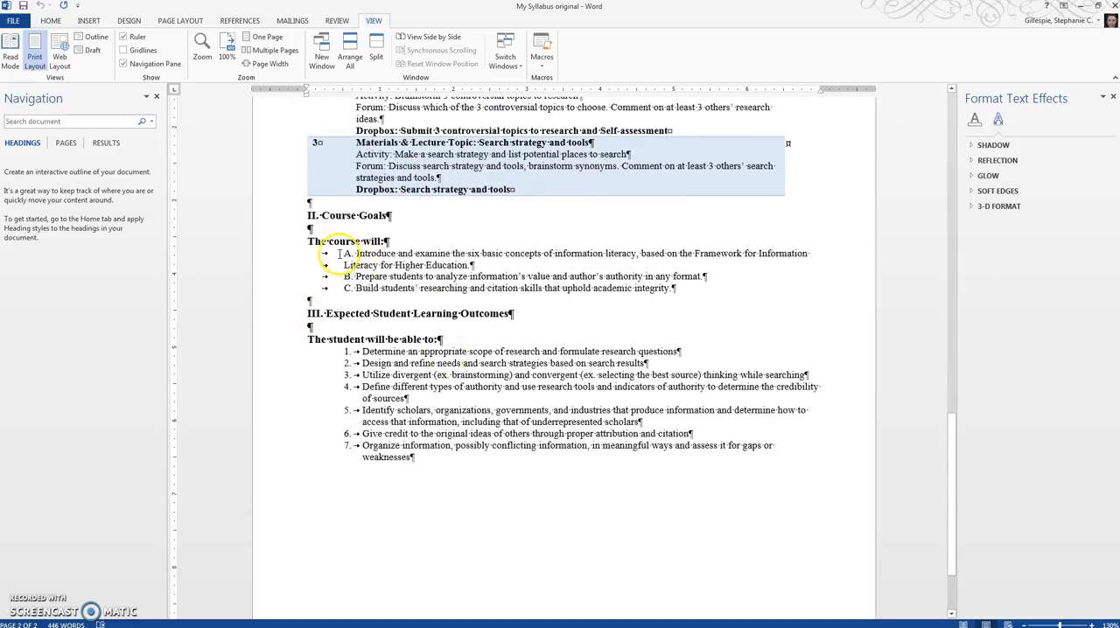
drag(347, 254, 402, 290)
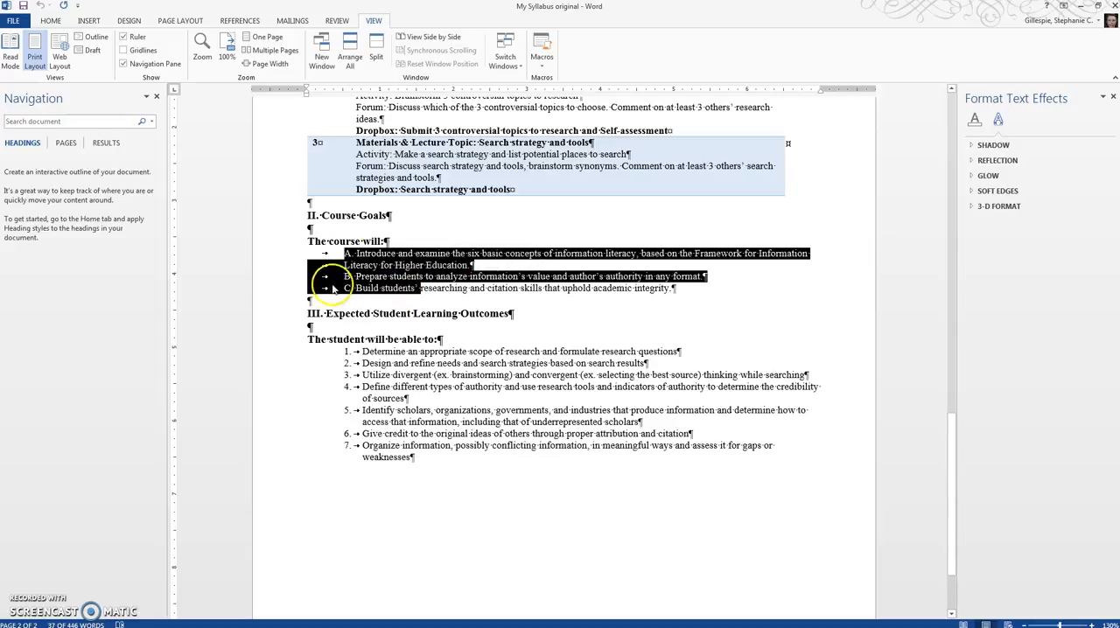
click(360, 255)
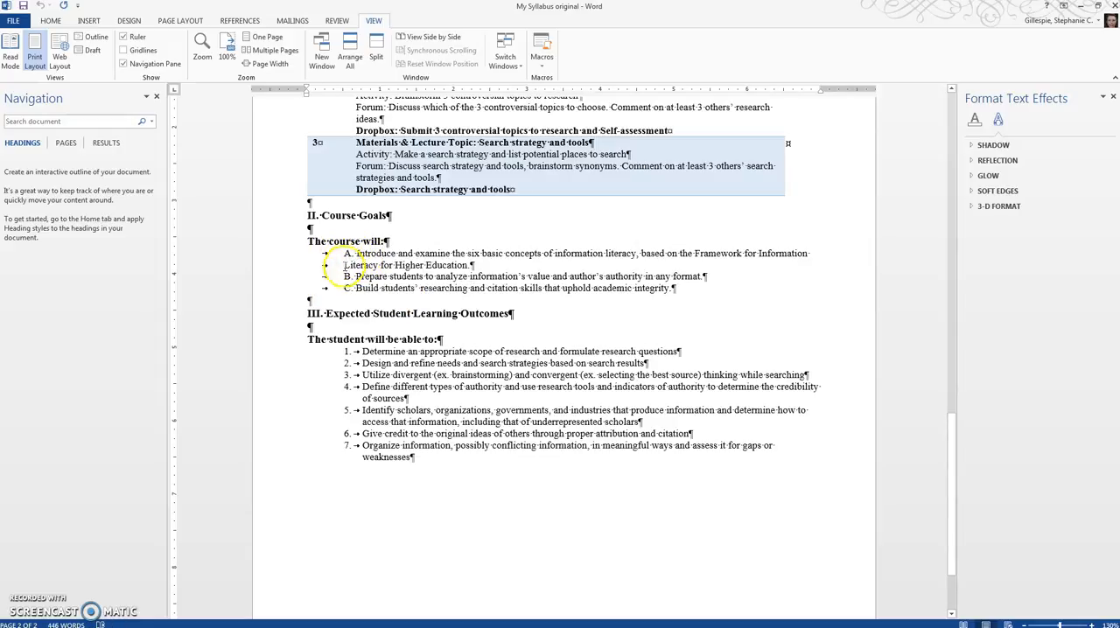
click(348, 253)
- Check the automatic numbering of the list under Expected Student Learning Outcomes by selecting its numbers
click(360, 357)
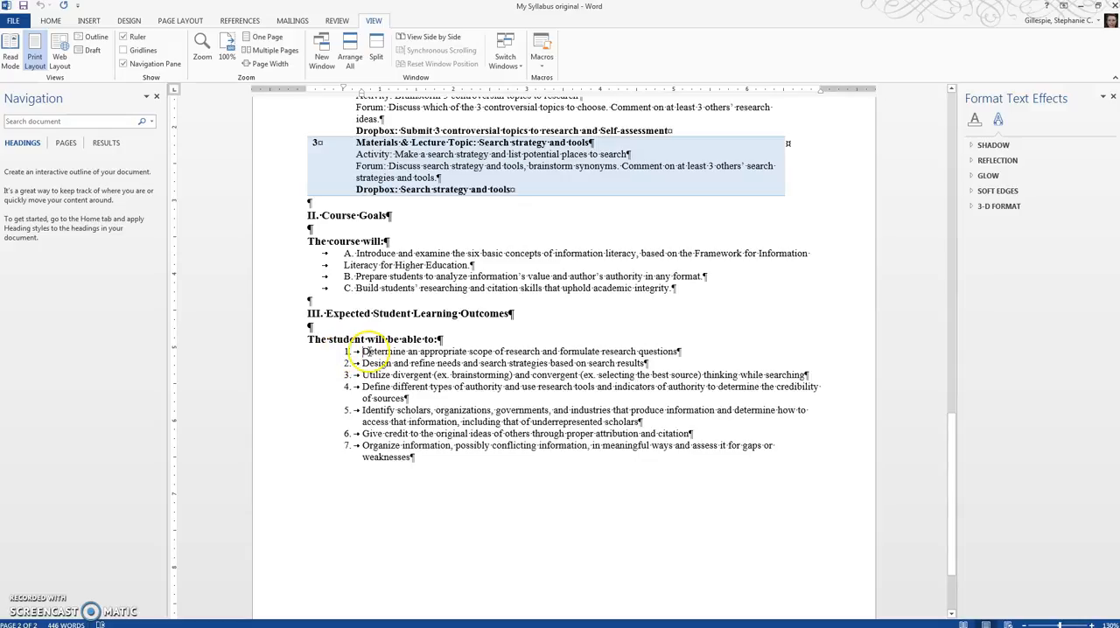
click(364, 351)
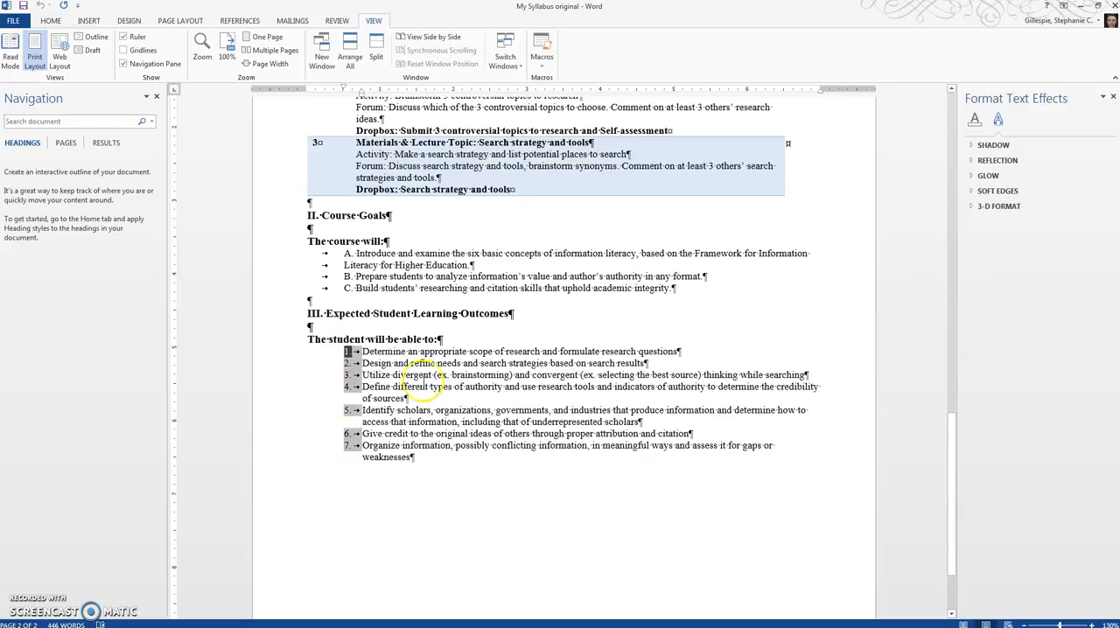
click(359, 352)
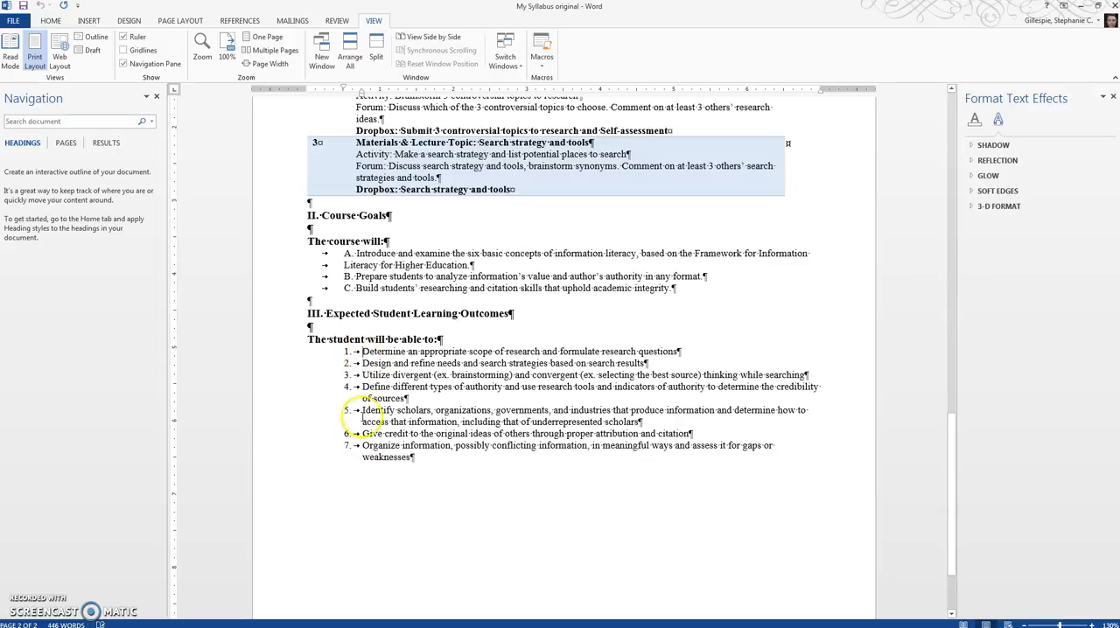
- Examine the typed letter of Course Goals item A and its manually broken, tabbed second line
click(353, 253)
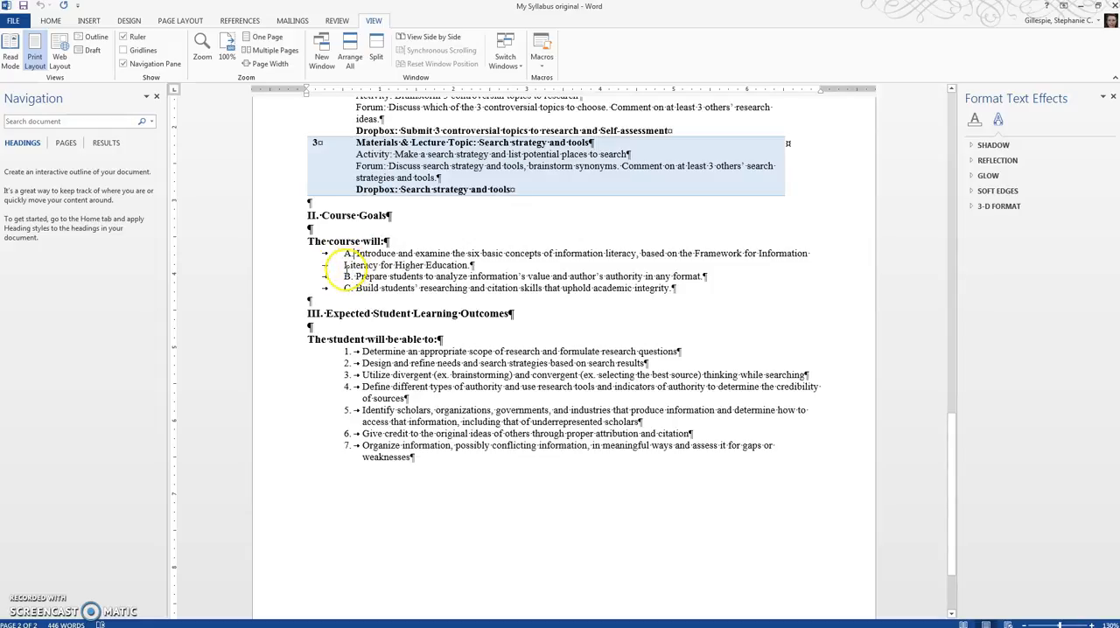
drag(339, 265, 425, 265)
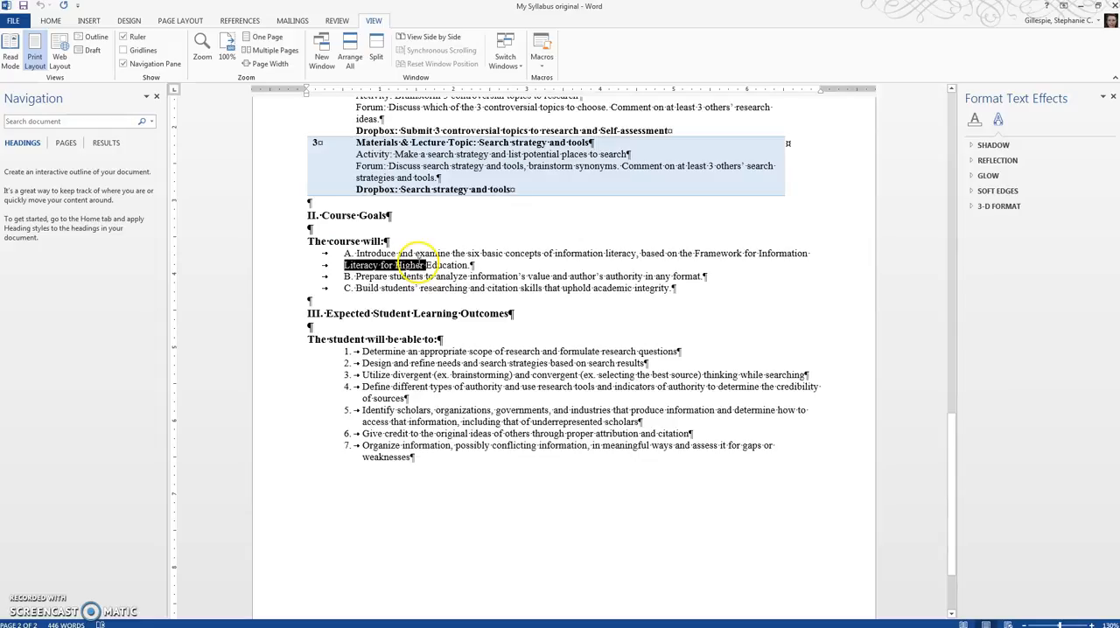
click(378, 300)
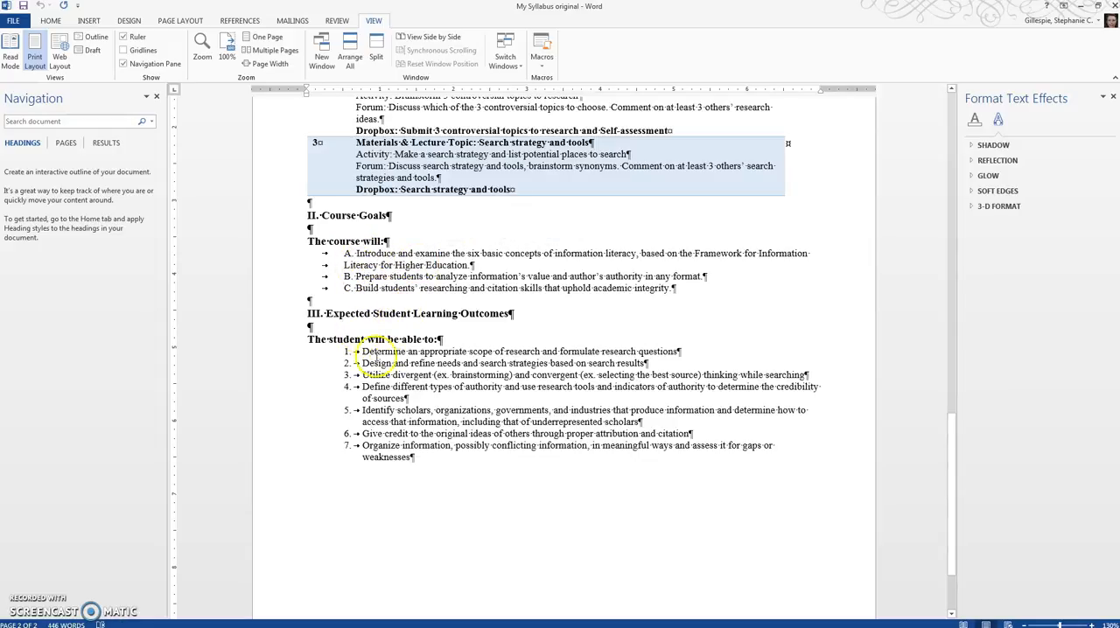
- Switch to the My Syllabus revised document and examine its title block and heading spacing
scroll(464, 382, up, 3)
scroll(788, 301, up, 8)
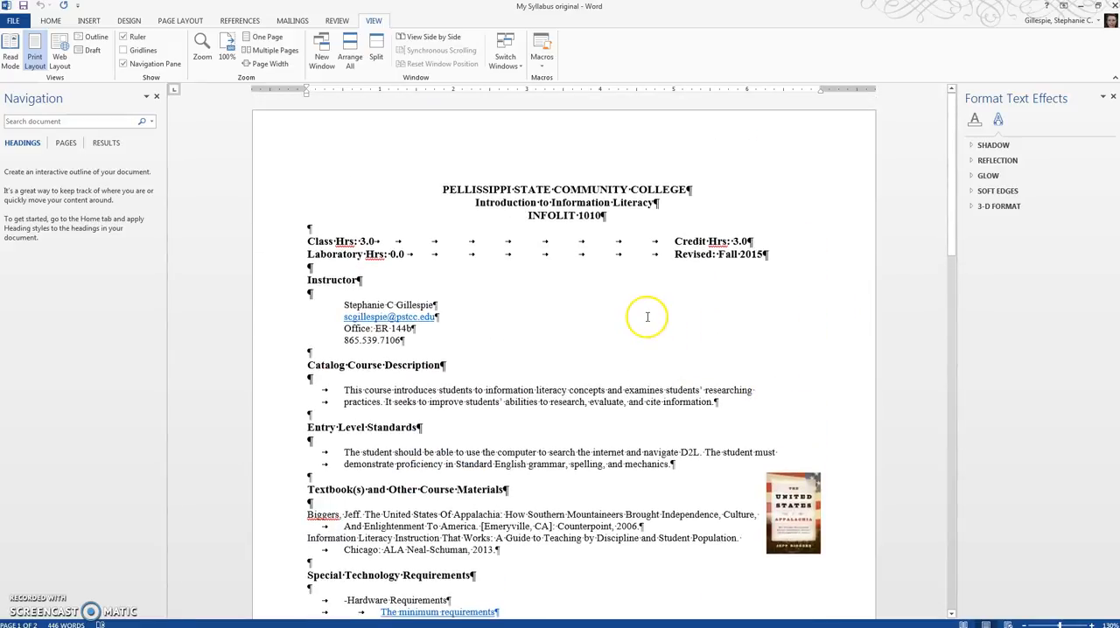
drag(1119, 111, 532, 74)
double_click(532, 73)
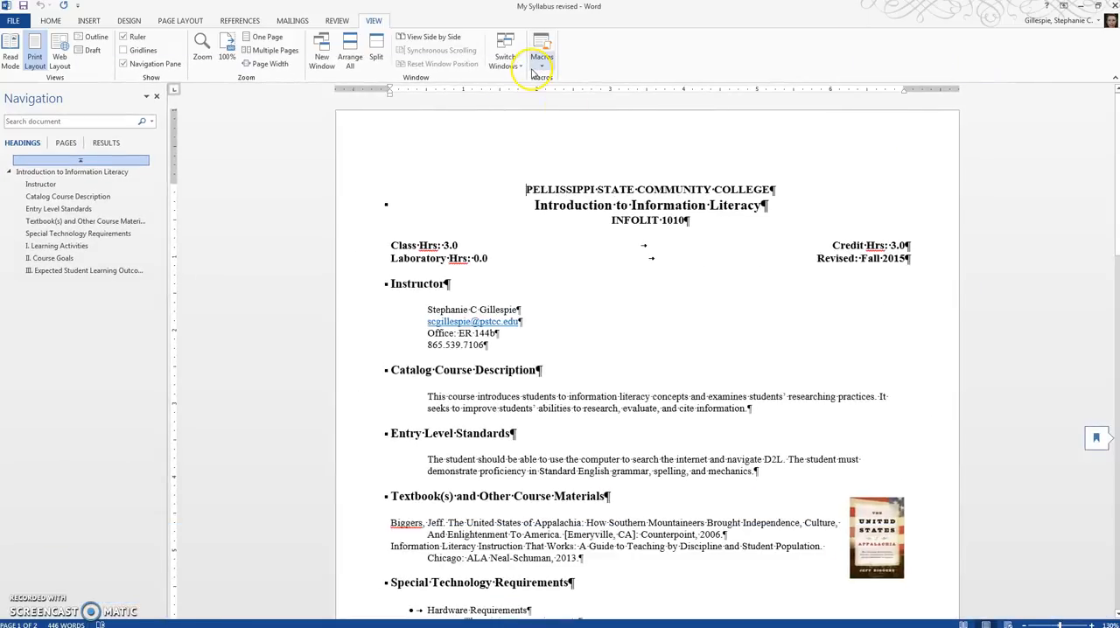
click(401, 238)
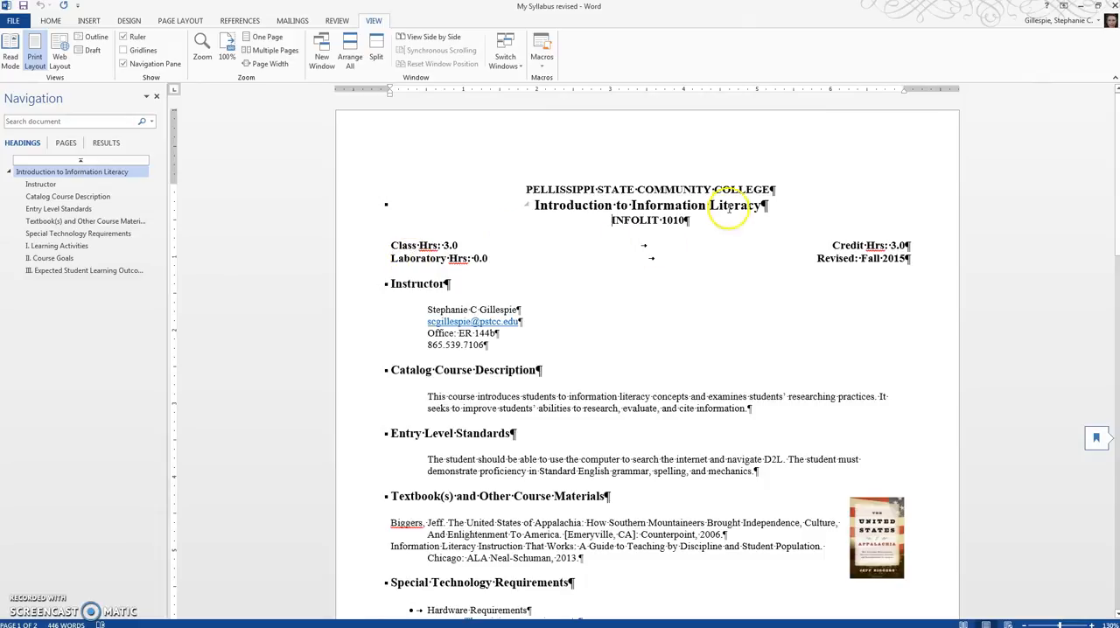
click(778, 190)
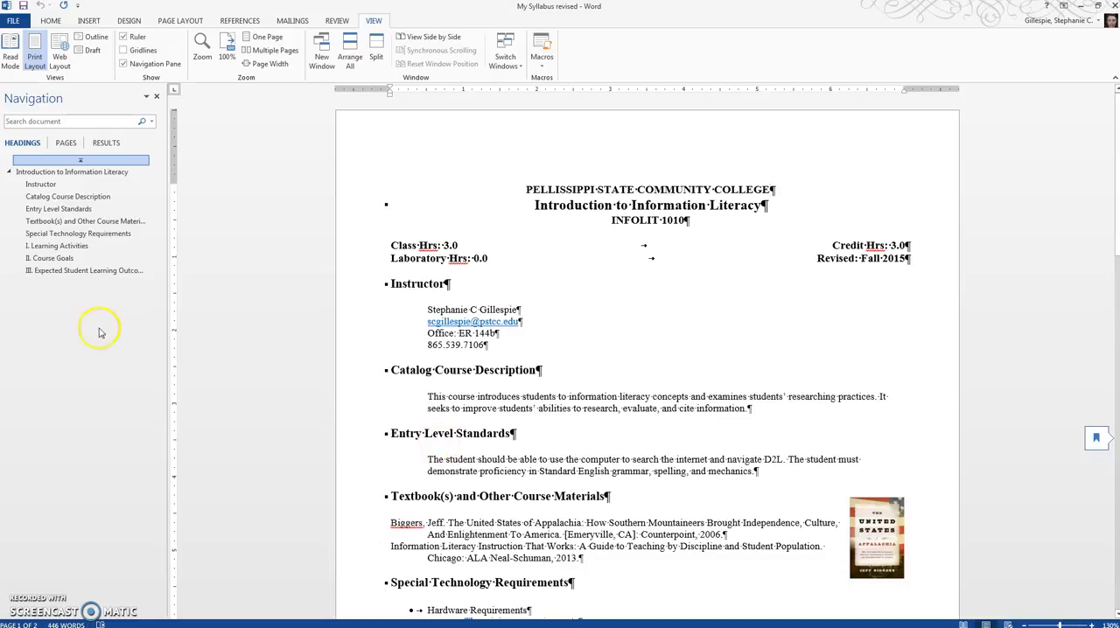
- Jump through the Entry Level Standards, Expected Student Learning Outcomes, Learning Activities and Catalog Course Description headings using the document's heading outline
click(66, 210)
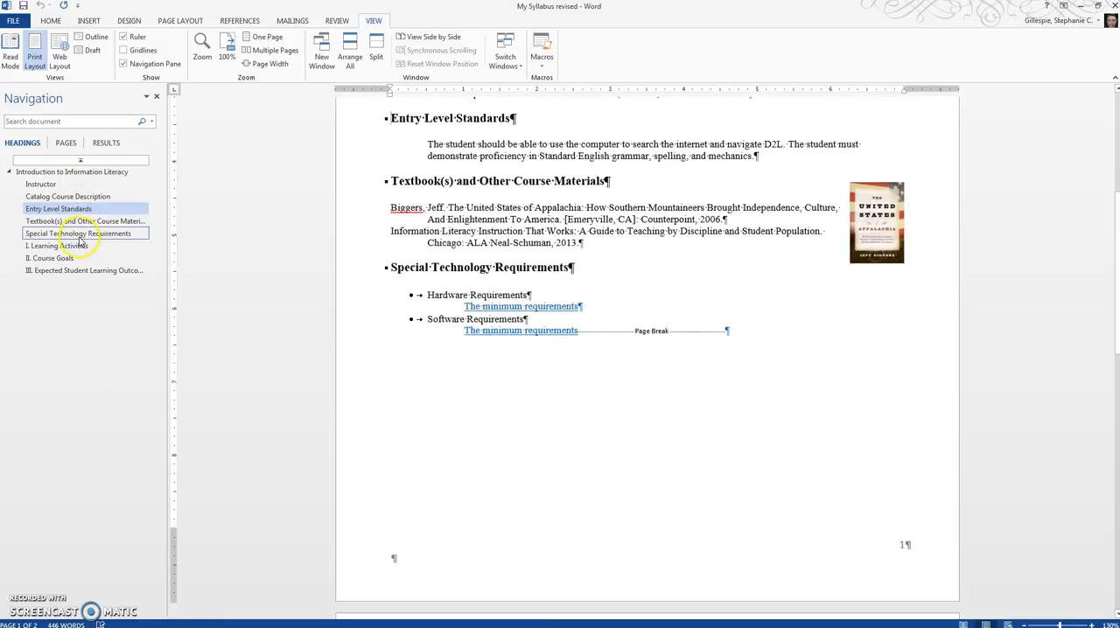
click(70, 270)
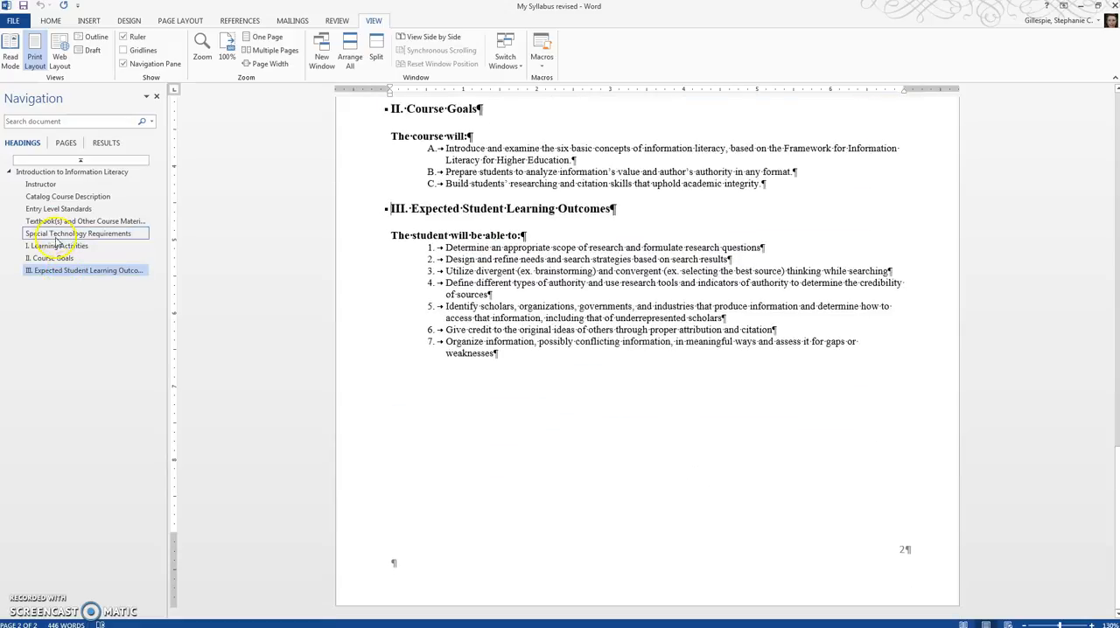
click(56, 246)
click(70, 198)
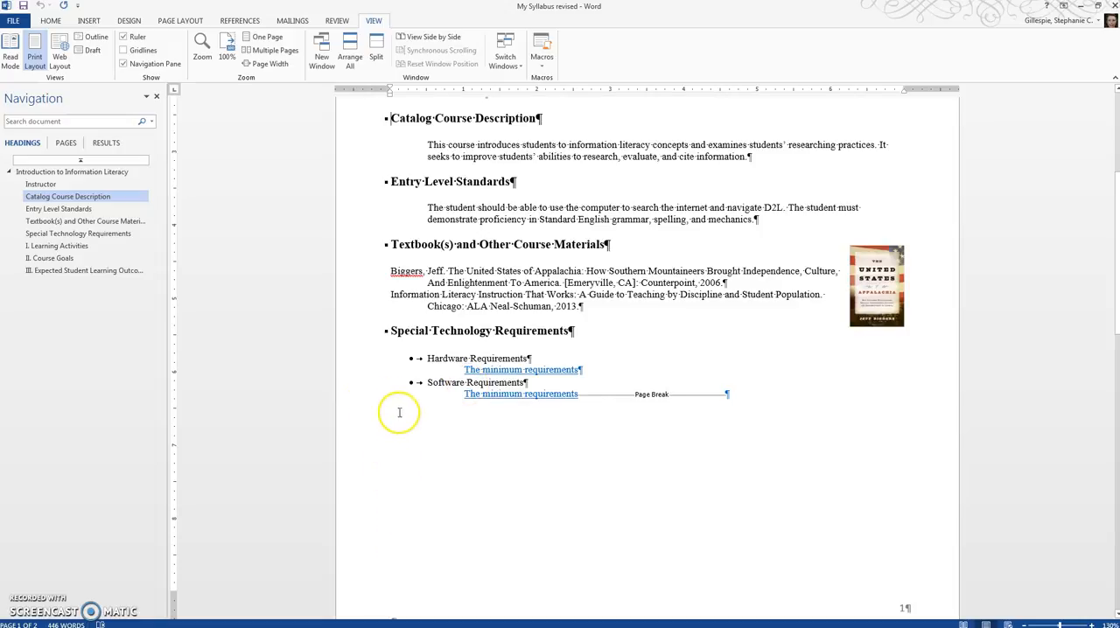
- Examine the bulleted Hardware Requirements and Software Requirements items in the revised syllabus
click(426, 381)
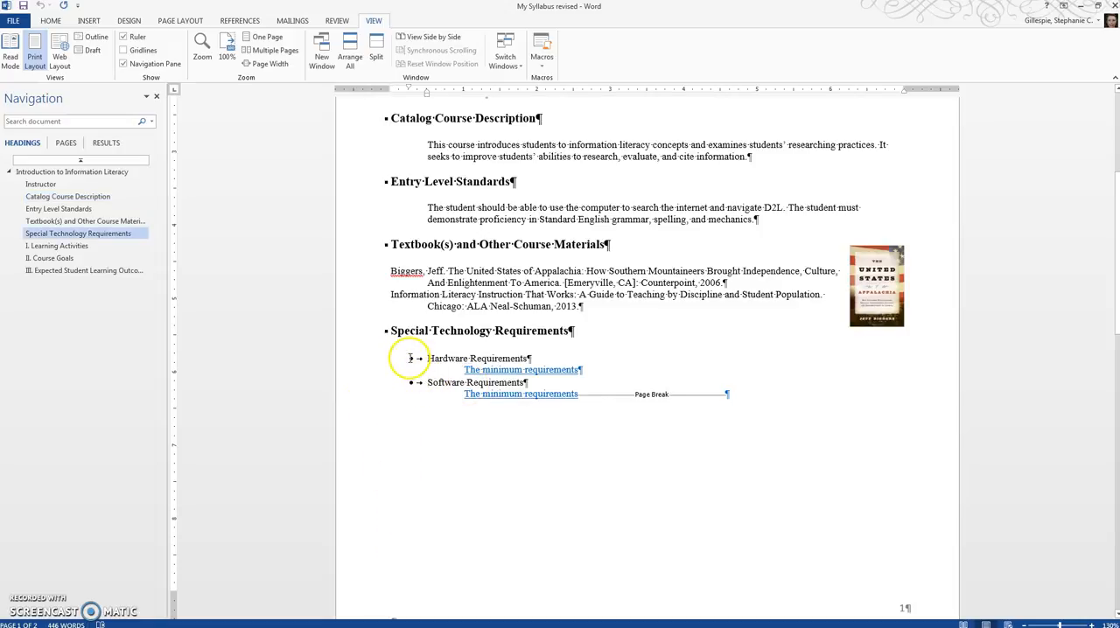
drag(422, 369, 412, 380)
click(445, 425)
- Examine the Catalog Course Description's indentation and the single tab between Class Hrs and Credit Hrs
scroll(398, 311, up, 3)
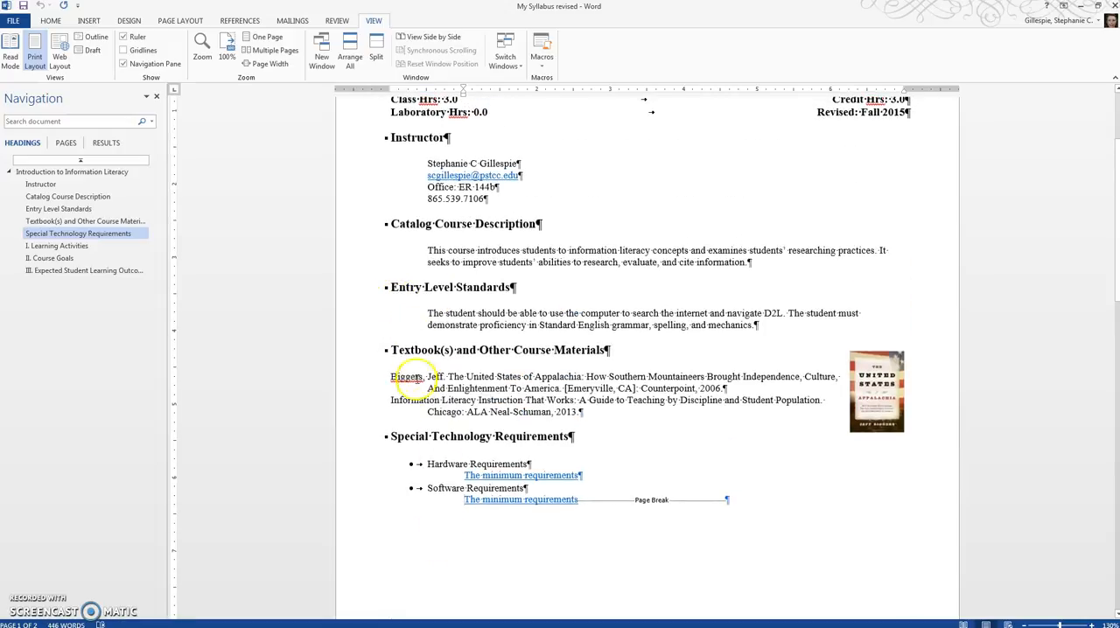
click(426, 251)
scroll(442, 324, up, 4)
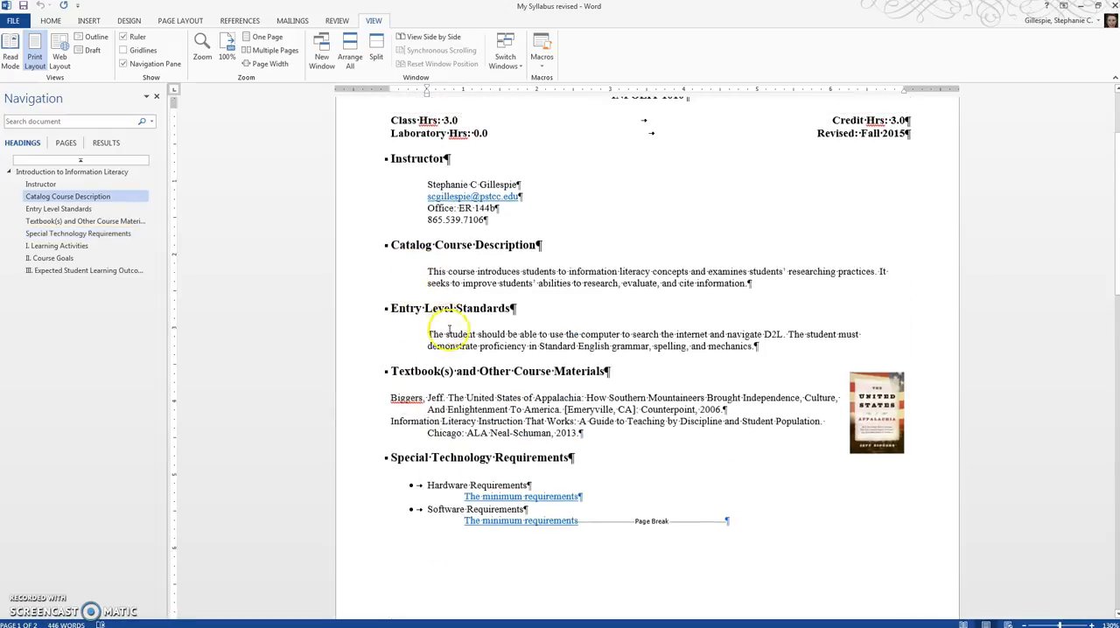
drag(551, 235, 674, 237)
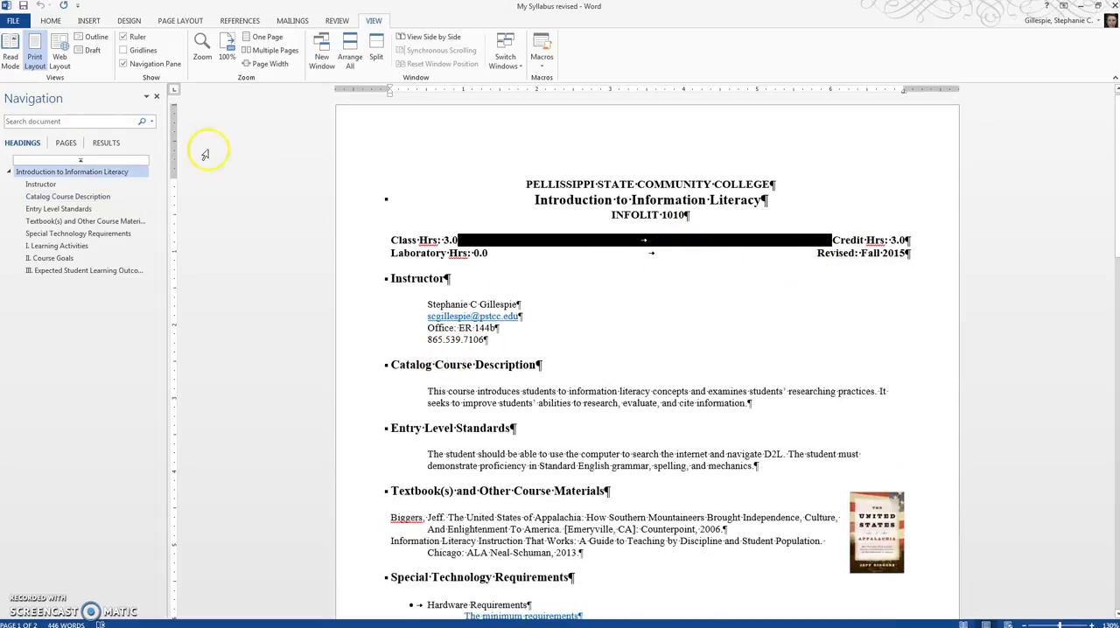
click(682, 258)
- Open the revised syllabus's textbook cover picture formatting settings and inspect the image's alt text description
scroll(580, 405, down, 12)
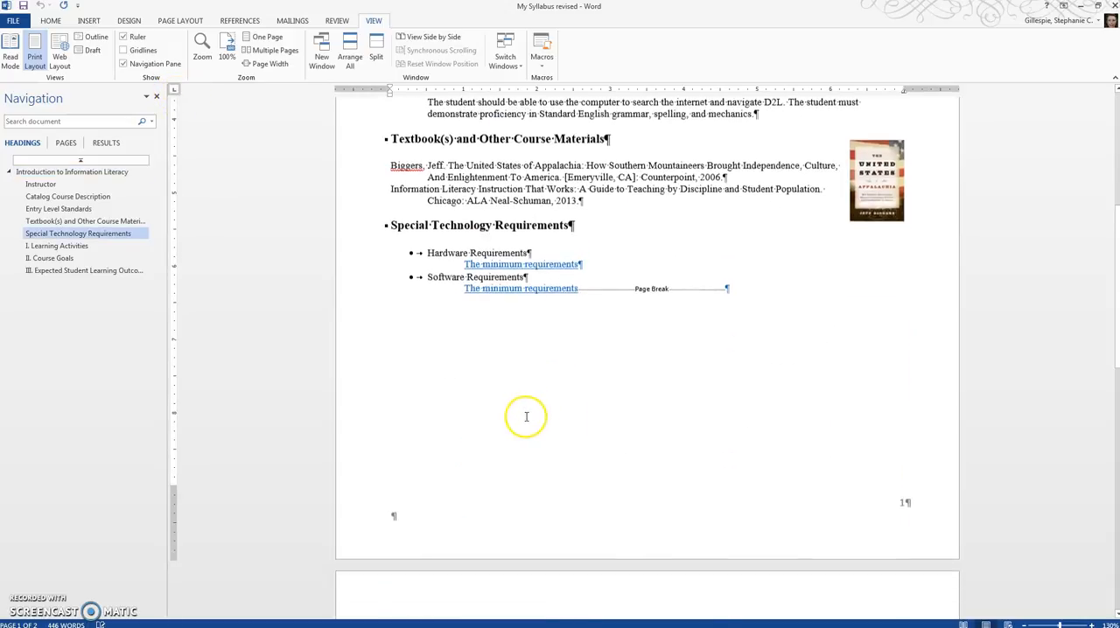
scroll(508, 431, down, 4)
scroll(525, 420, up, 6)
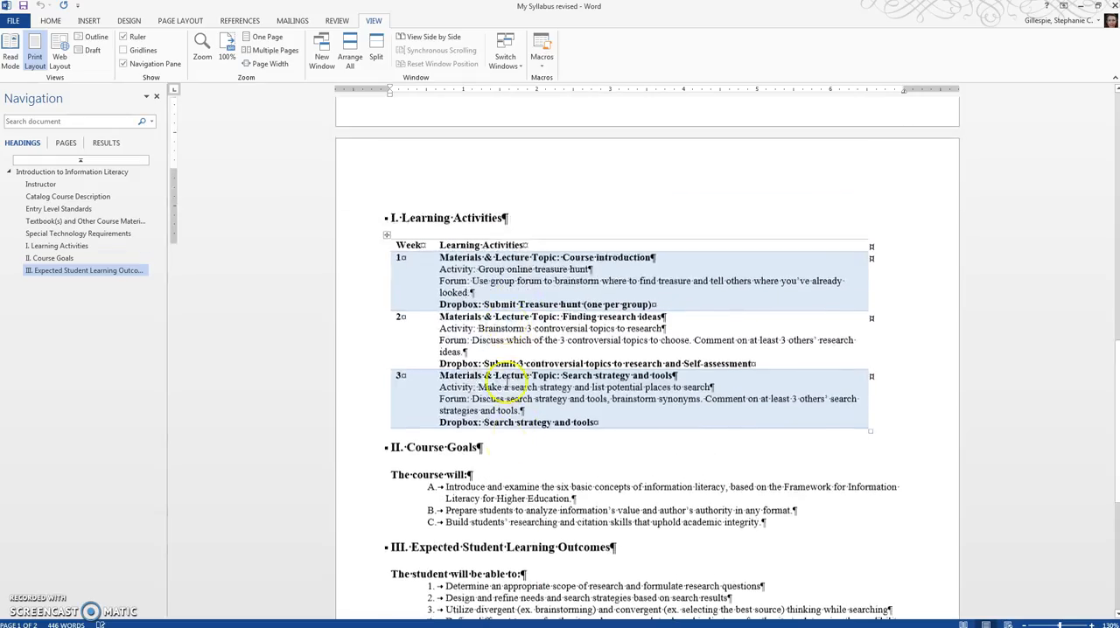
scroll(857, 338, up, 3)
right_click(891, 247)
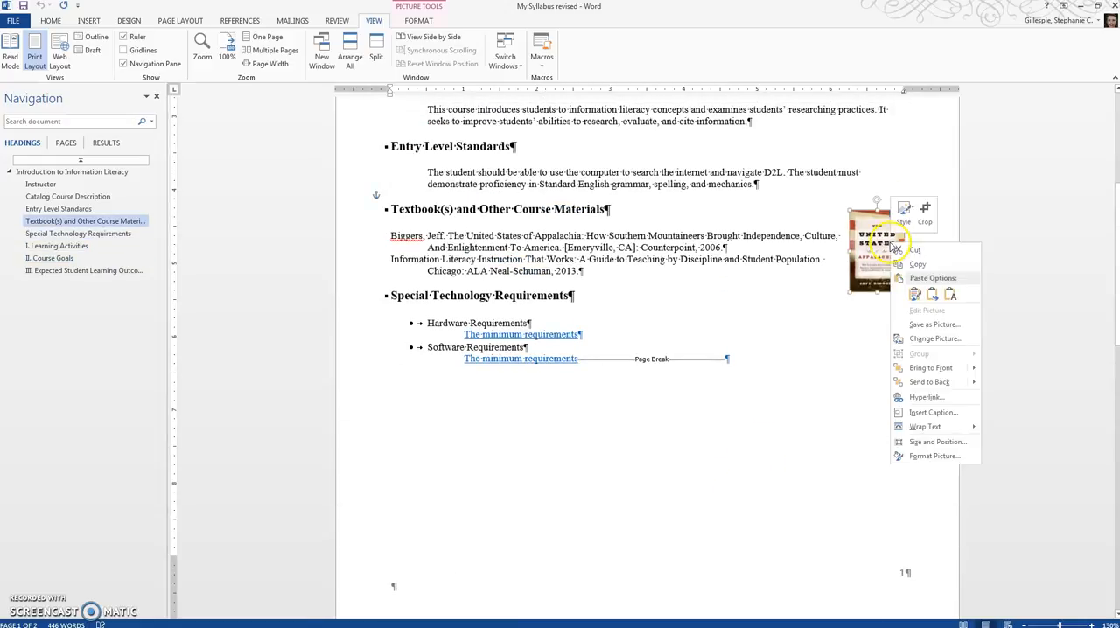
click(930, 456)
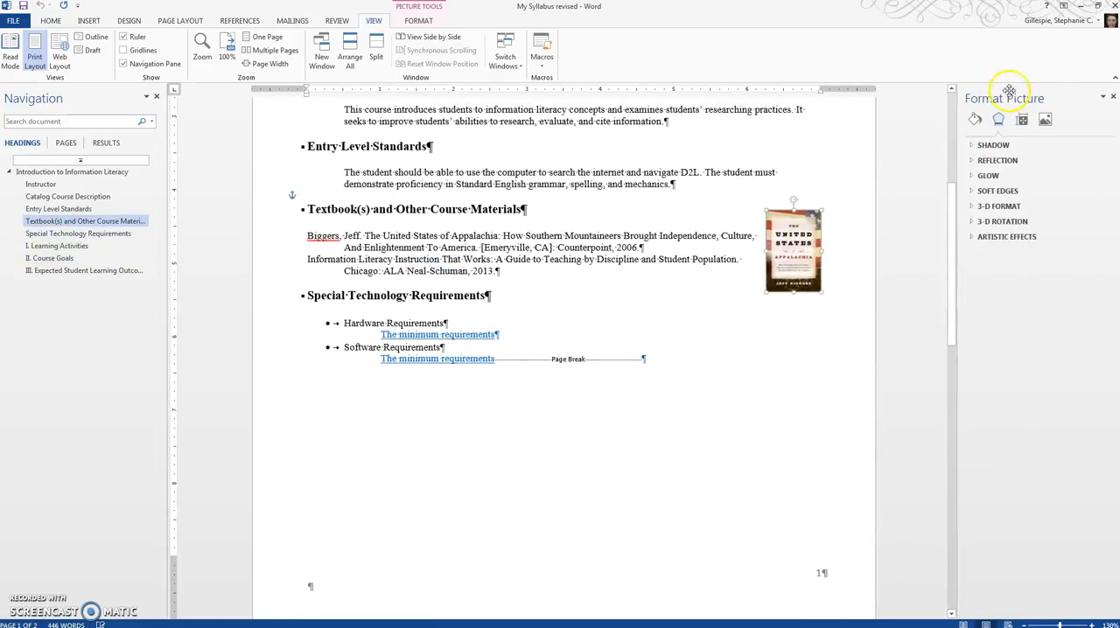
click(1023, 120)
click(992, 160)
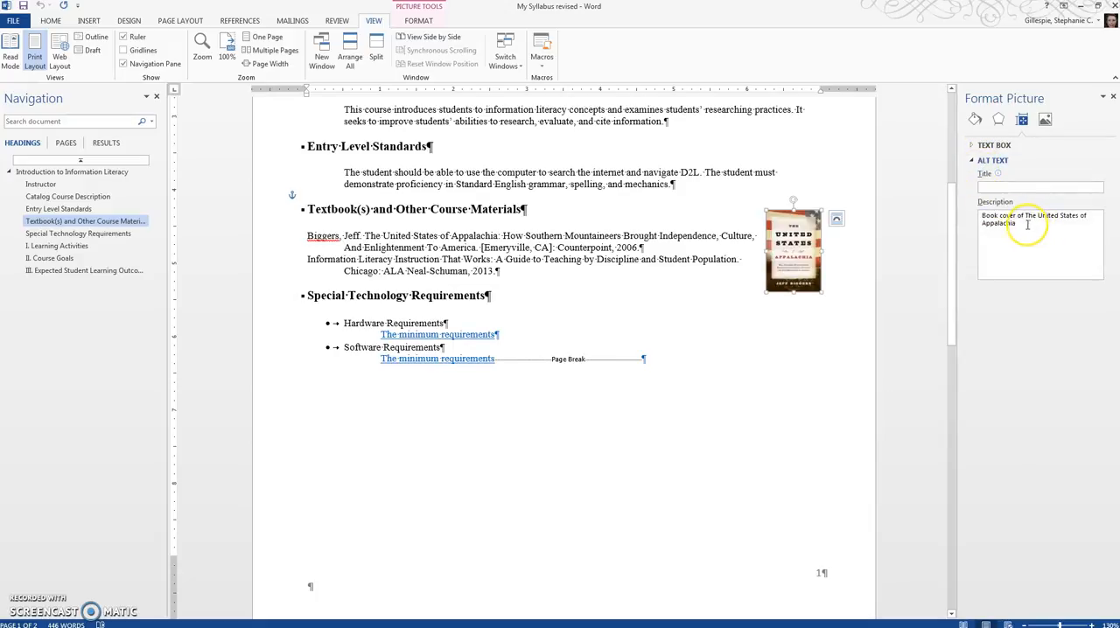
- Check the book cover's alt text description and inspect the Learning Activities table's alt text title and description in its table properties
click(982, 218)
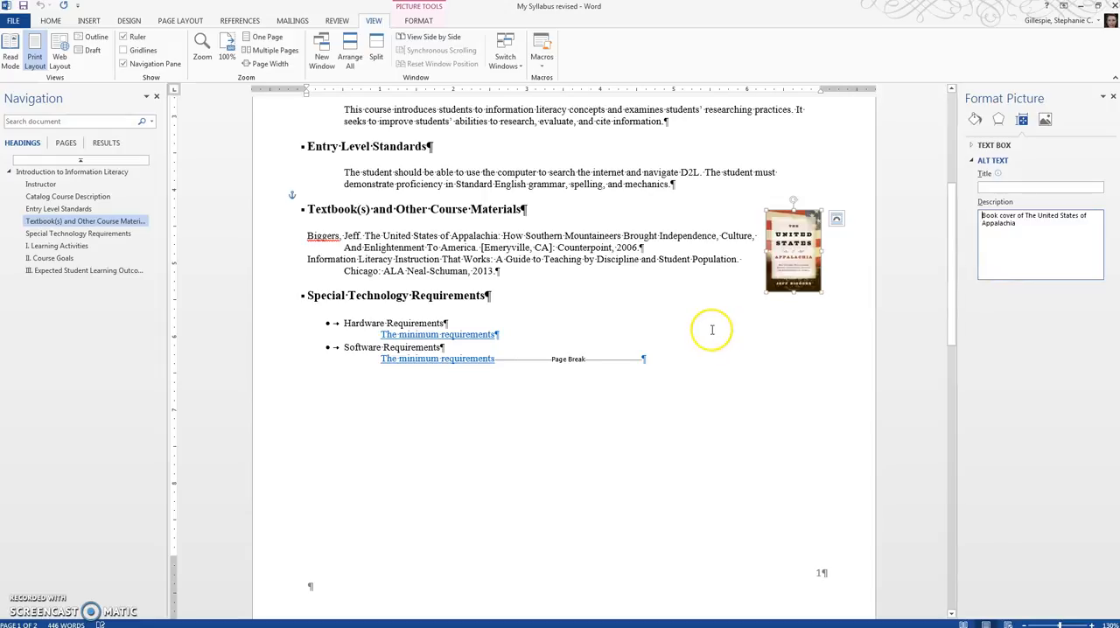
click(671, 330)
scroll(618, 347, down, 10)
scroll(614, 347, down, 4)
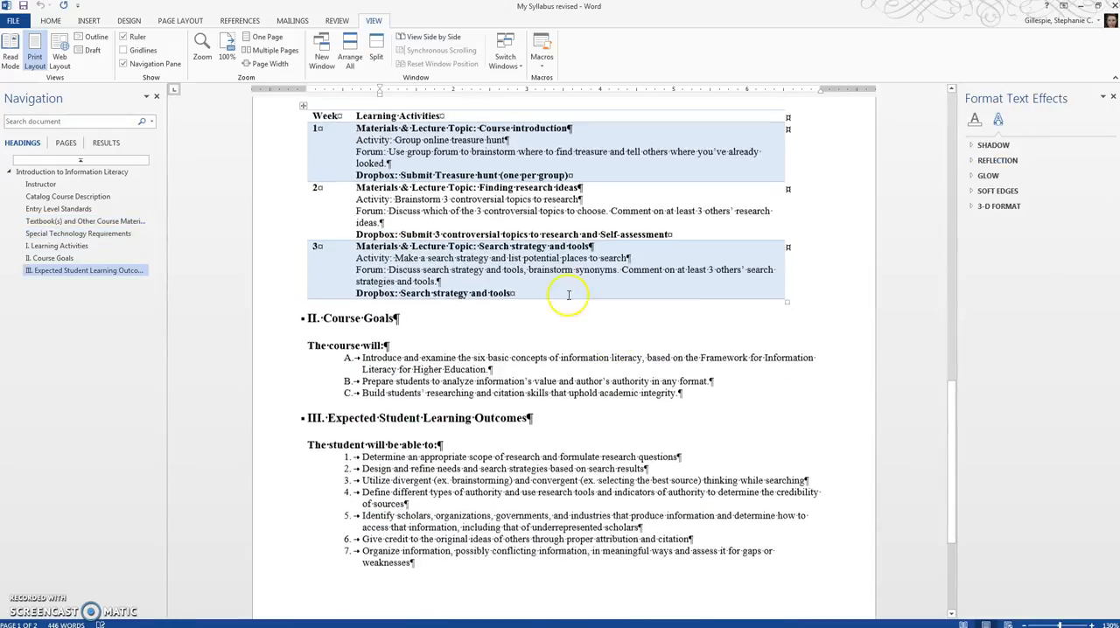
click(303, 105)
right_click(411, 163)
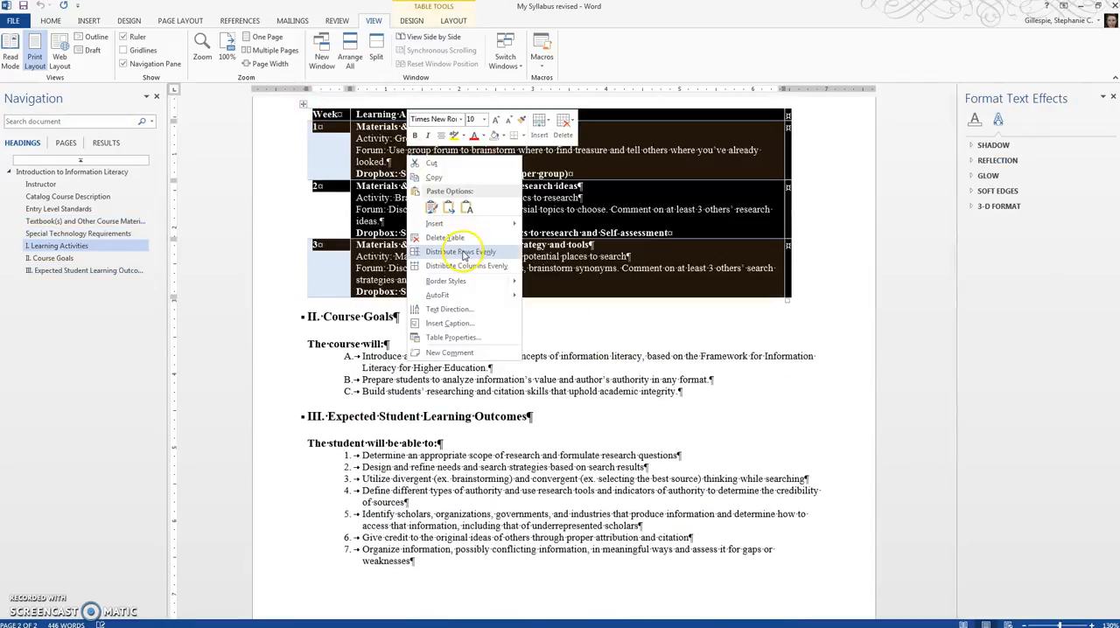
click(464, 340)
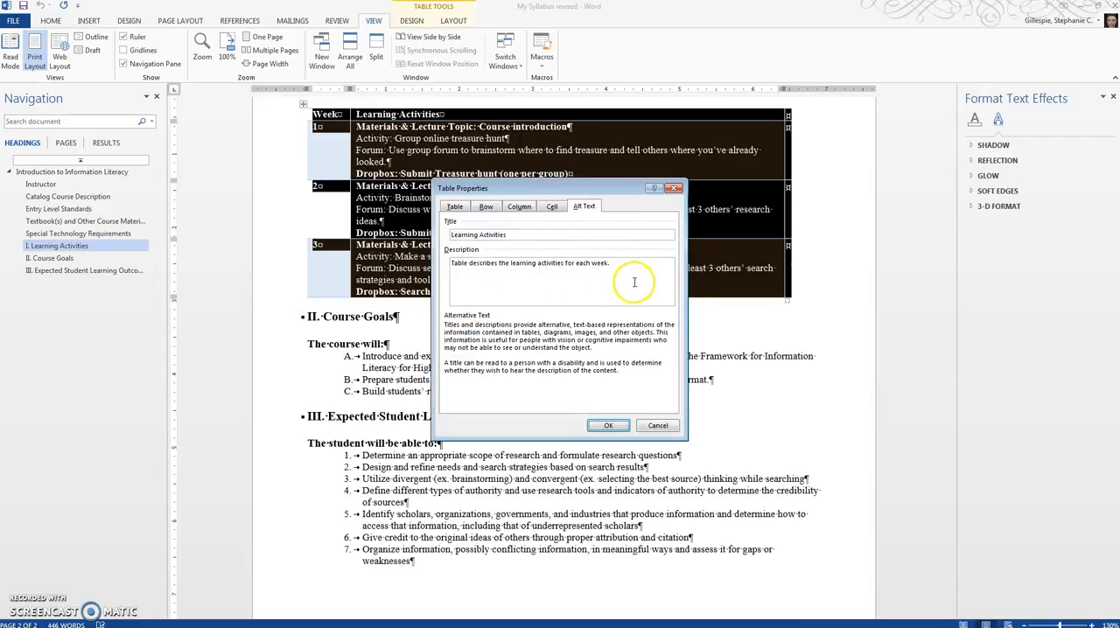
click(659, 429)
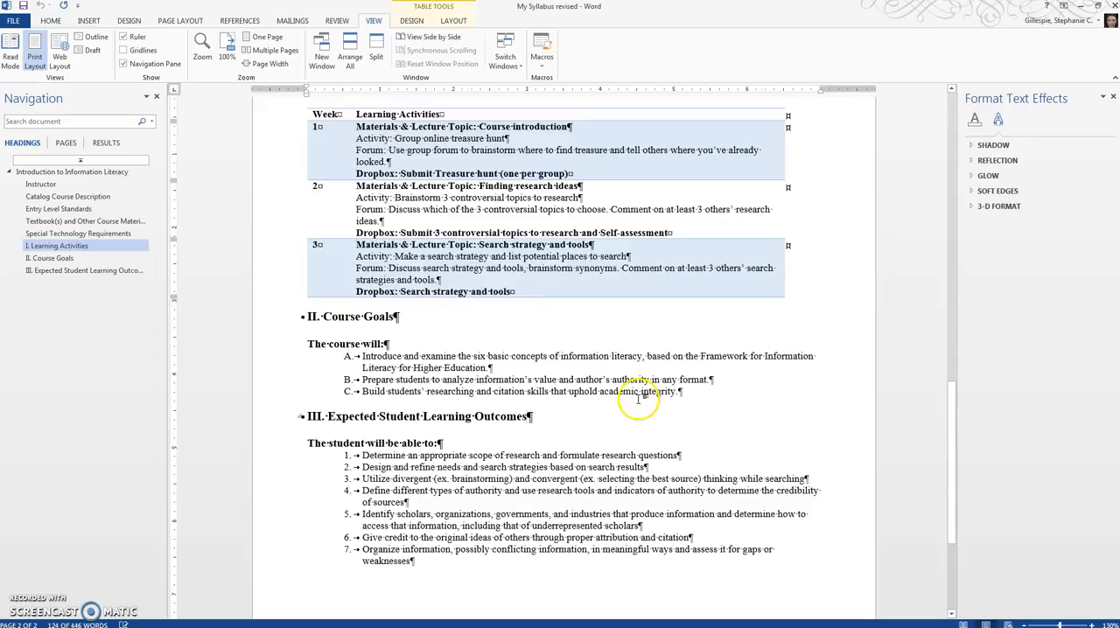
- Review the rest of the revised syllabus, return to its beginning and close the text effects formatting settings
scroll(639, 399, down, 5)
scroll(639, 399, up, 15)
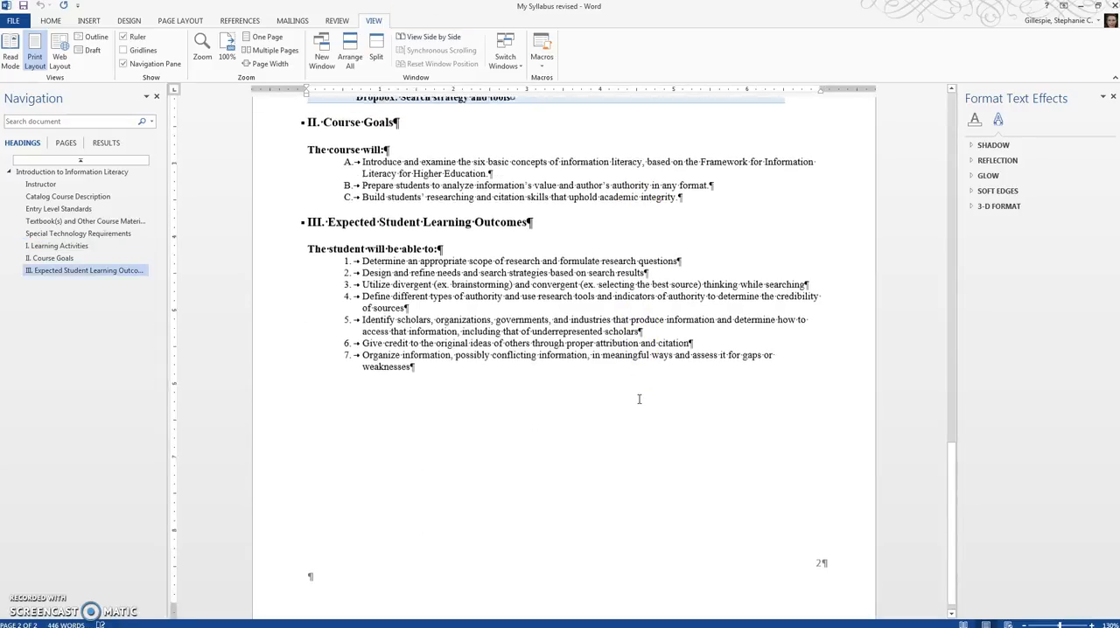
scroll(626, 395, up, 12)
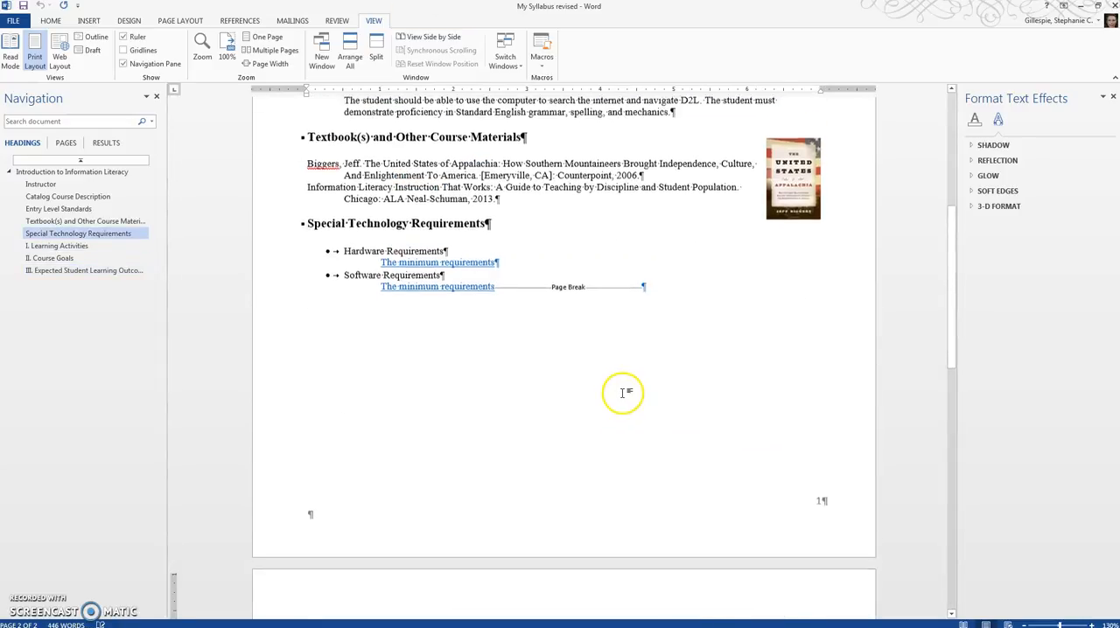
scroll(623, 394, up, 2)
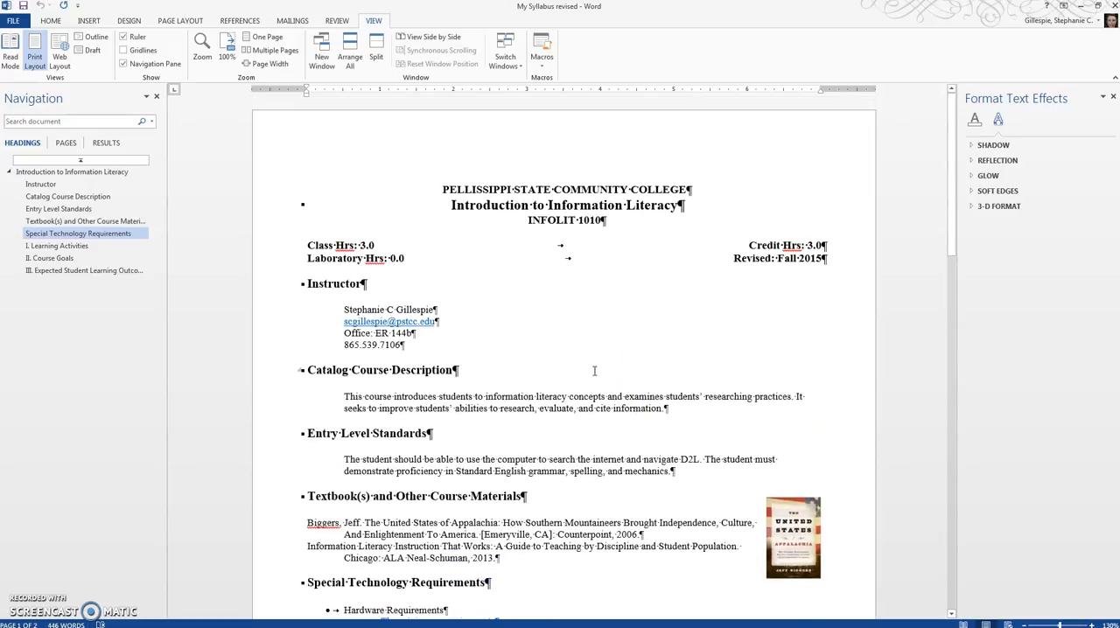
click(1113, 98)
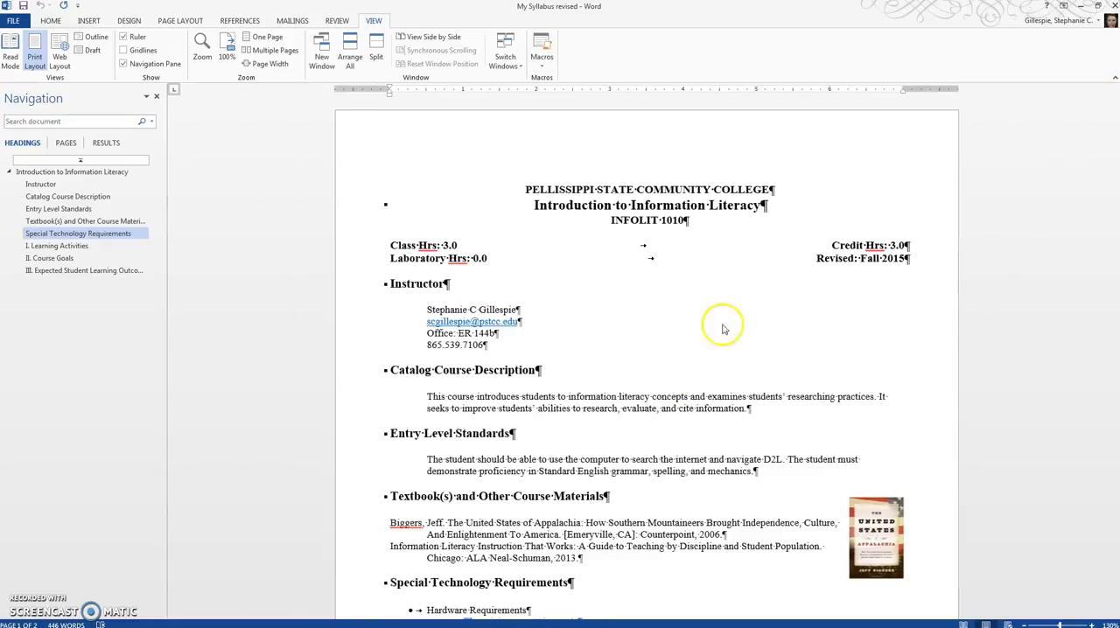